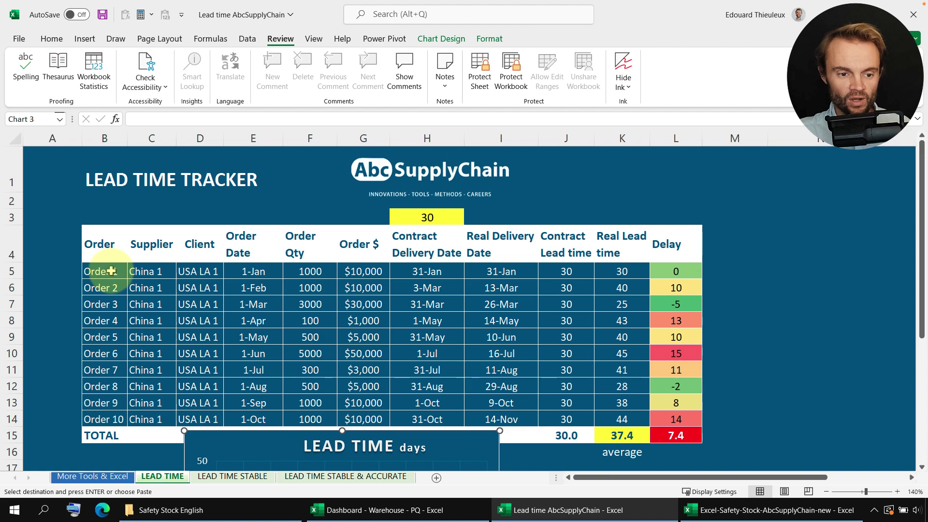
Step: Examine the Order, Supplier and Client columns of the lead time tracker table
left_click_drag(111, 271, 128, 402)
key("ctrl+v")
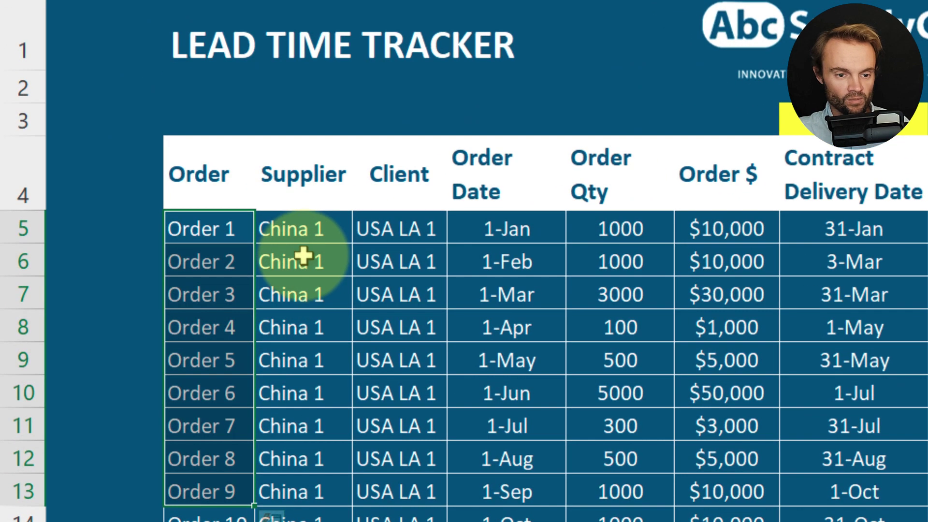
left_click_drag(300, 229, 290, 425)
key("ctrl+v")
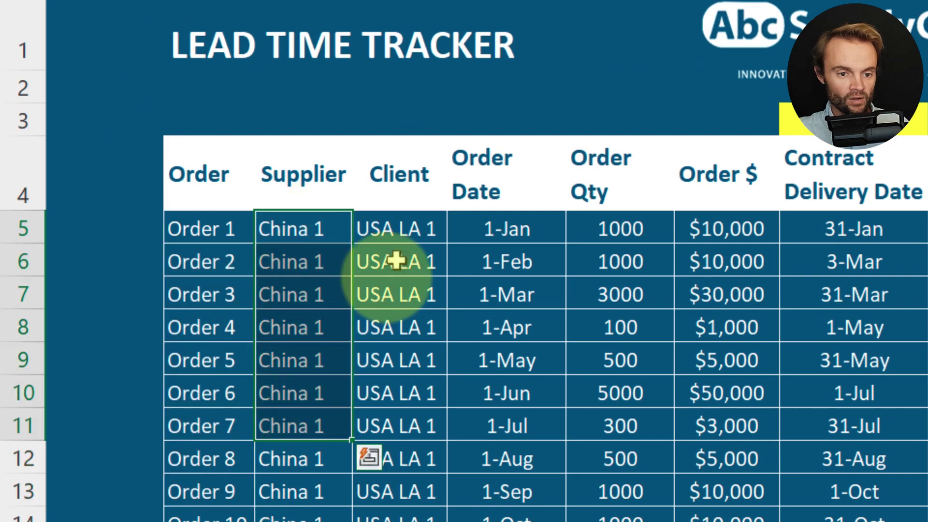
left_click(309, 231)
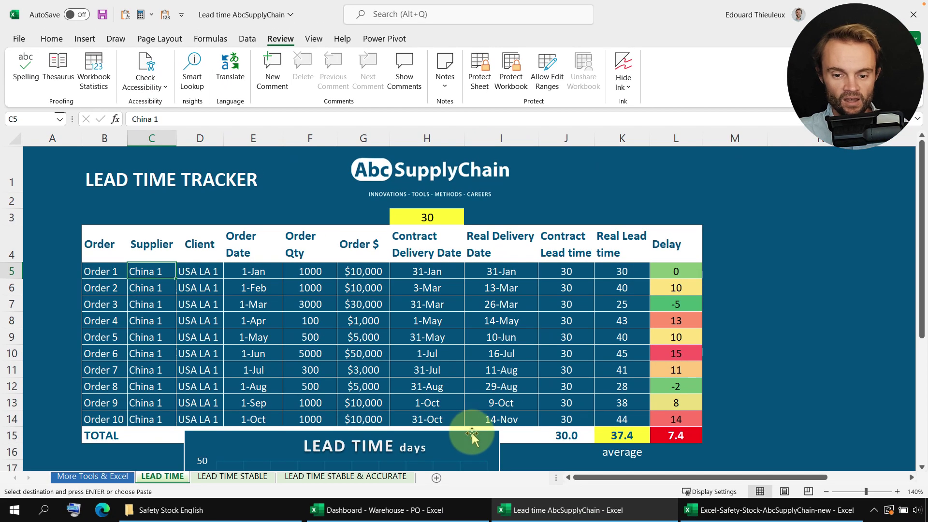
left_click_drag(121, 139, 185, 142)
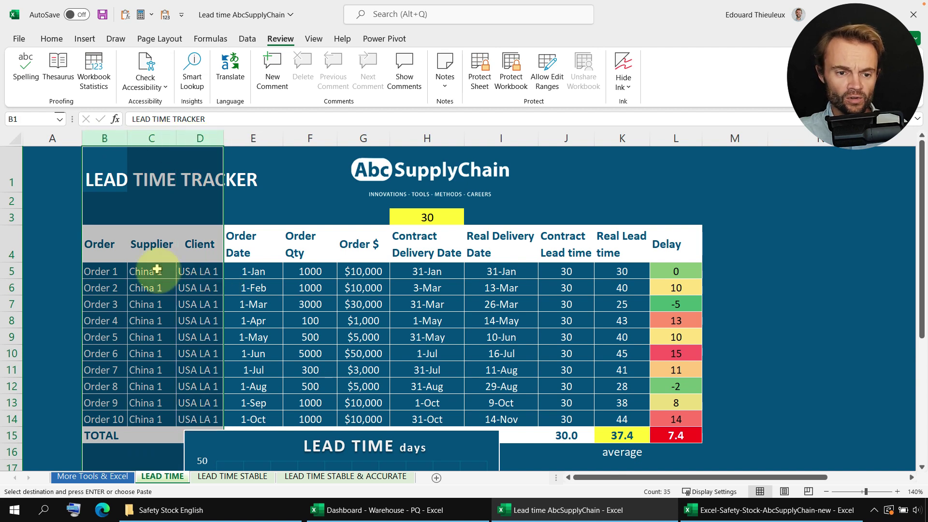
left_click(151, 244)
left_click(202, 246)
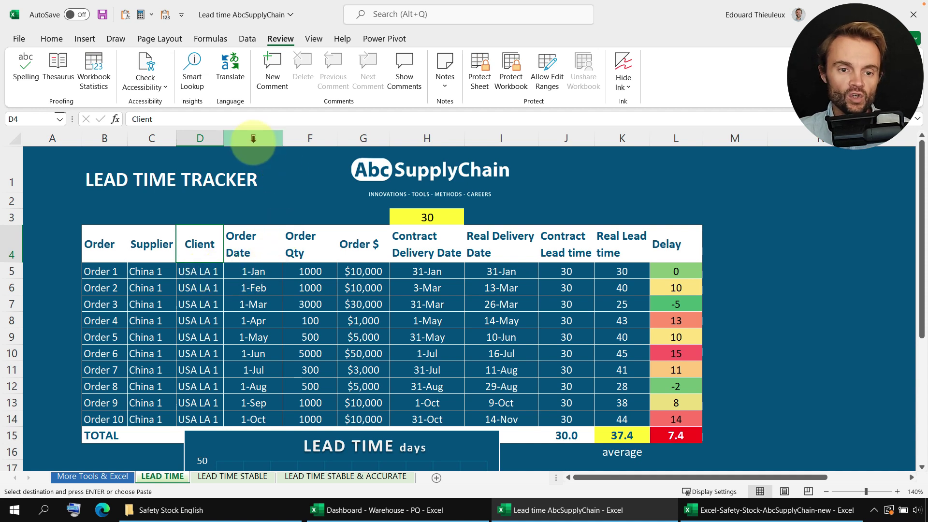
Step: Examine columns E to J, focusing on the order dates, order quantities and order amounts of the listed orders
left_click_drag(253, 138, 588, 155)
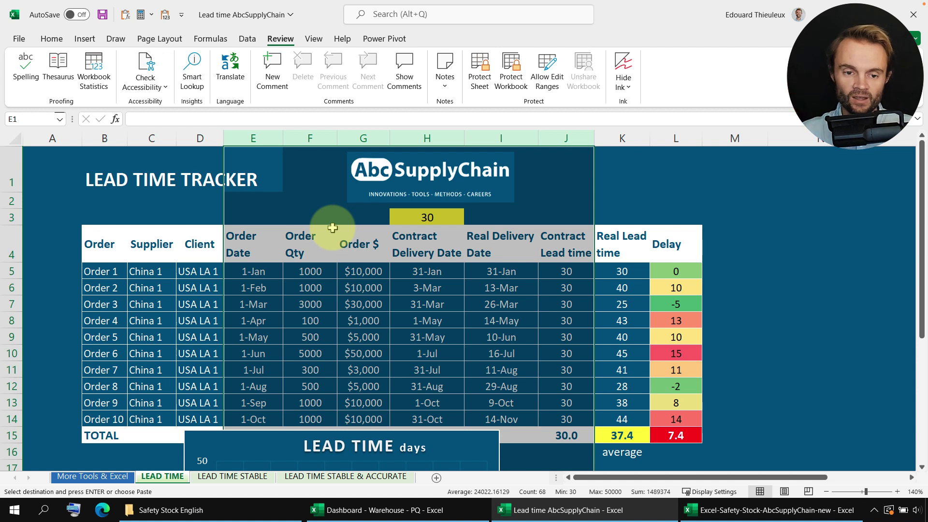
left_click(255, 271)
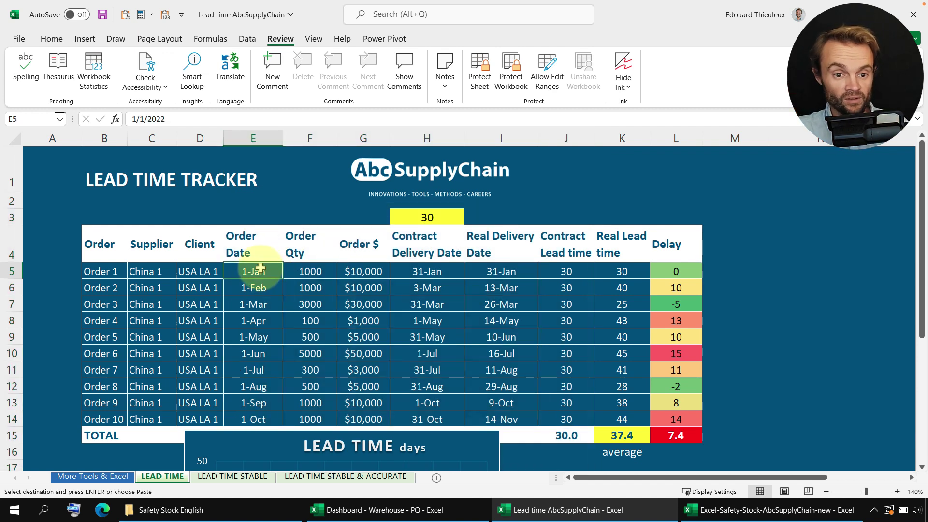
left_click_drag(254, 270, 253, 419)
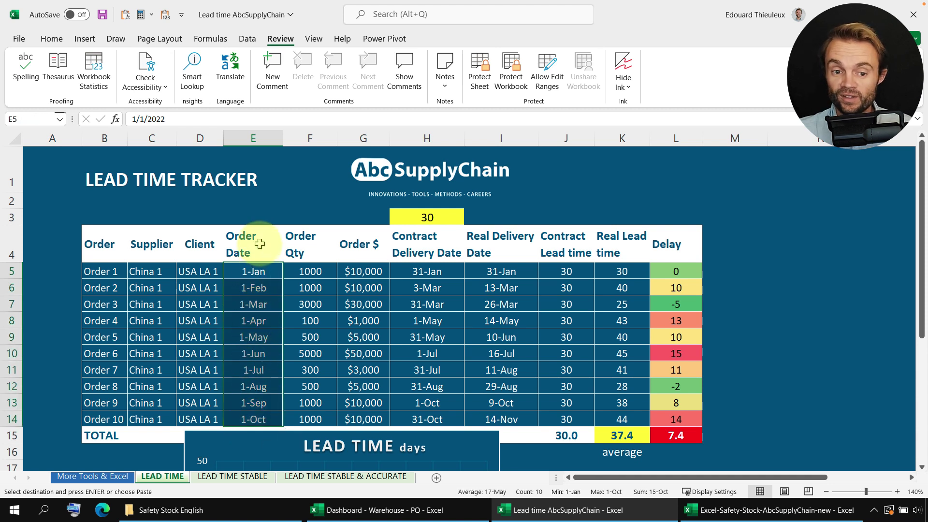
left_click(258, 303)
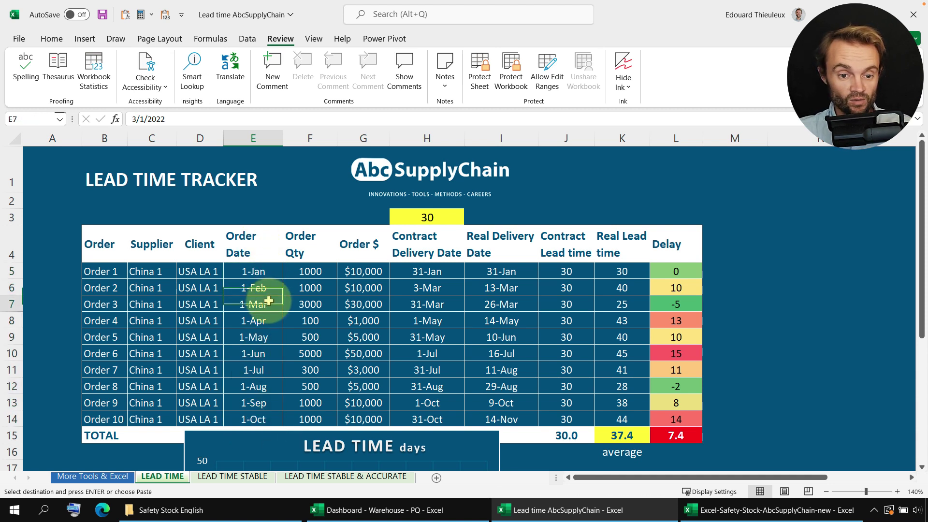
left_click_drag(268, 271, 263, 419)
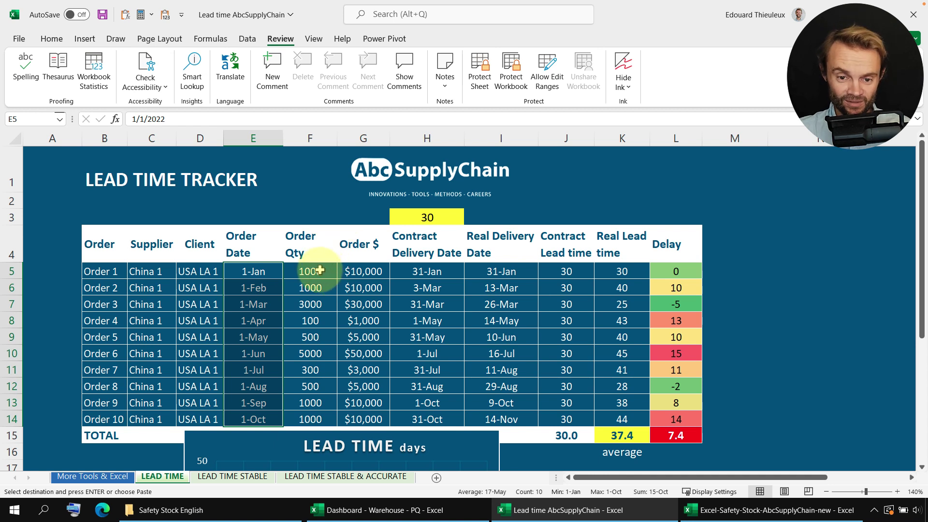
left_click_drag(319, 271, 310, 369)
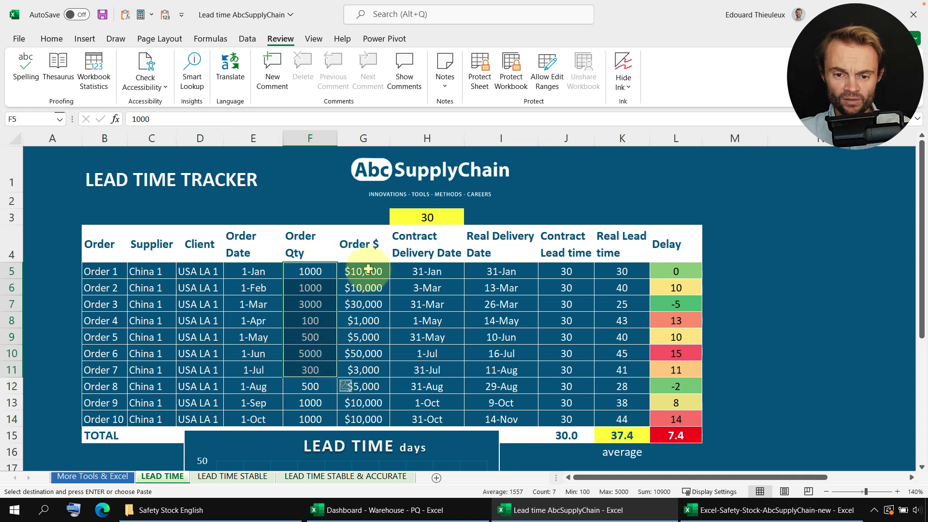
left_click_drag(368, 269, 363, 370)
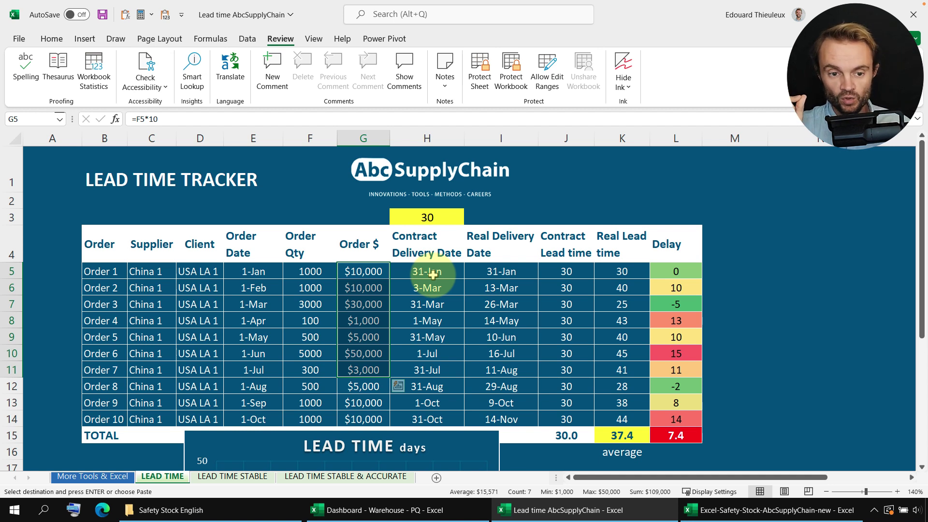
Step: Inspect the contract lead time input in H3 and the Contract Delivery Date formula in H5 with its referenced cells
left_click(434, 216)
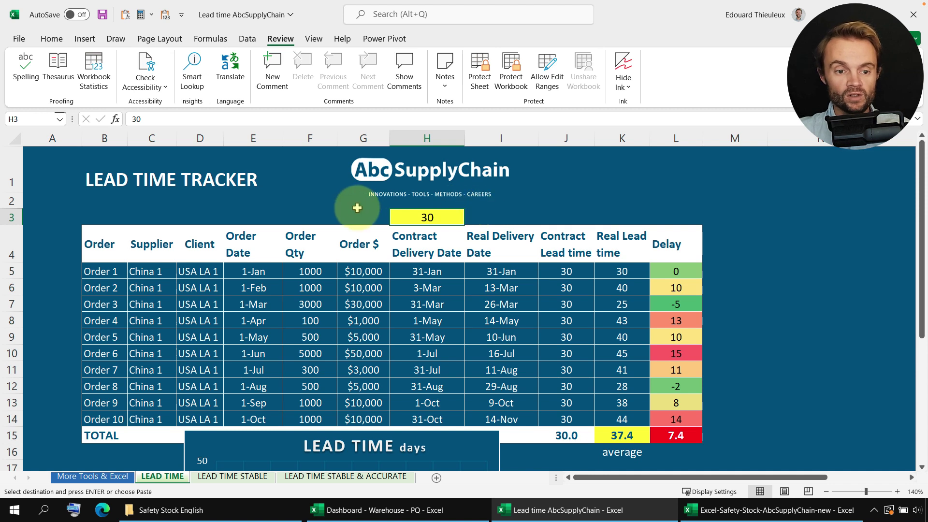
left_click(436, 271)
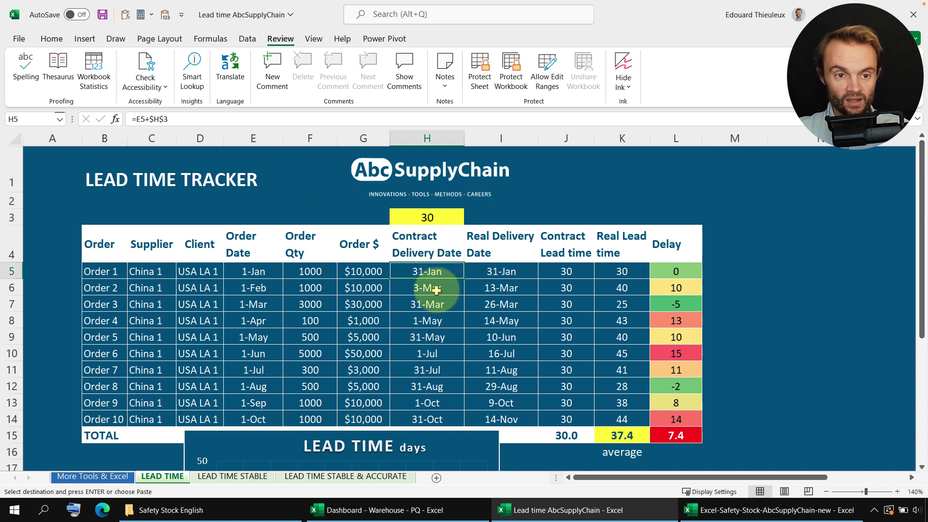
left_click(137, 119)
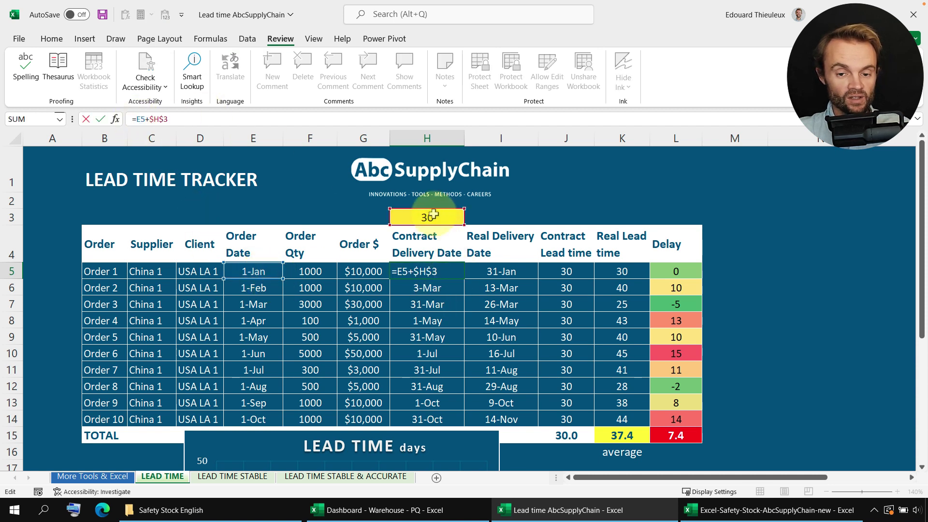
key("Return")
left_click_drag(426, 272, 431, 415)
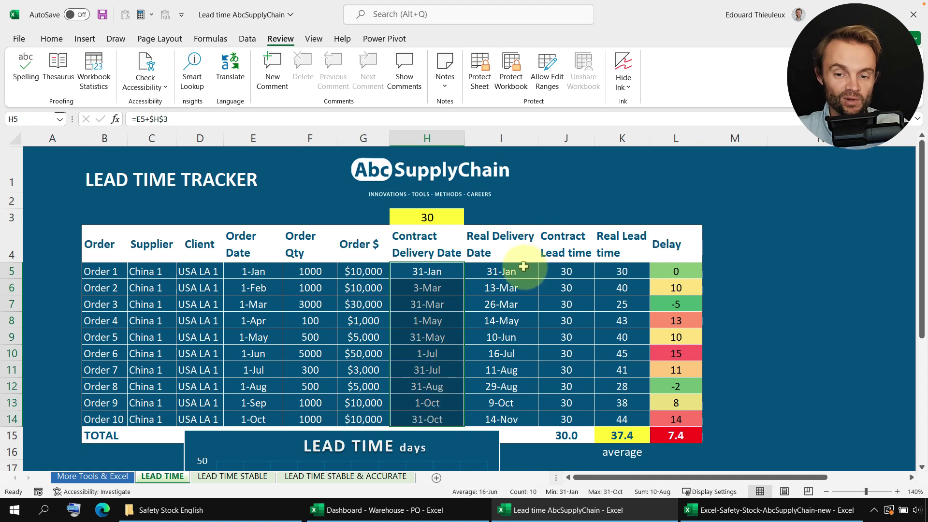
Step: Inspect Order 1's real delivery date and the Contract Lead time formula in J5, continuing down that column to J12
left_click(508, 270)
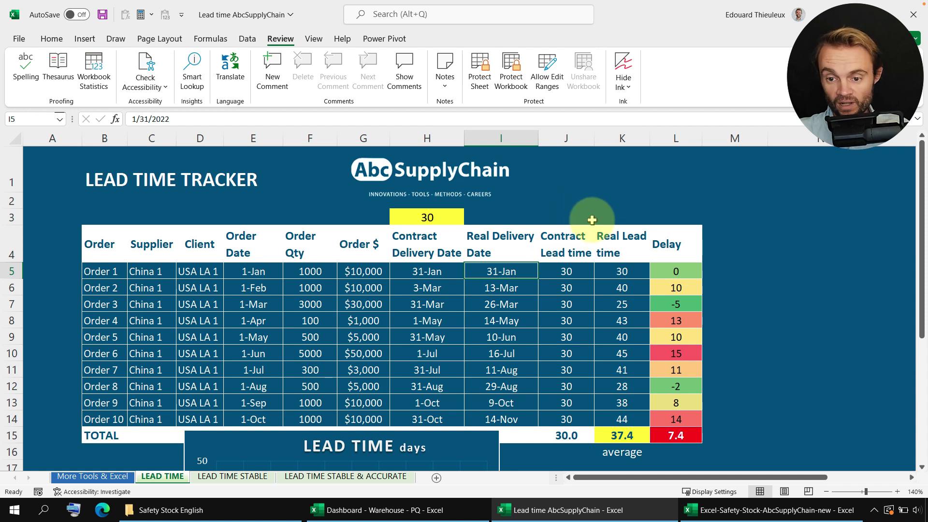
left_click(571, 271)
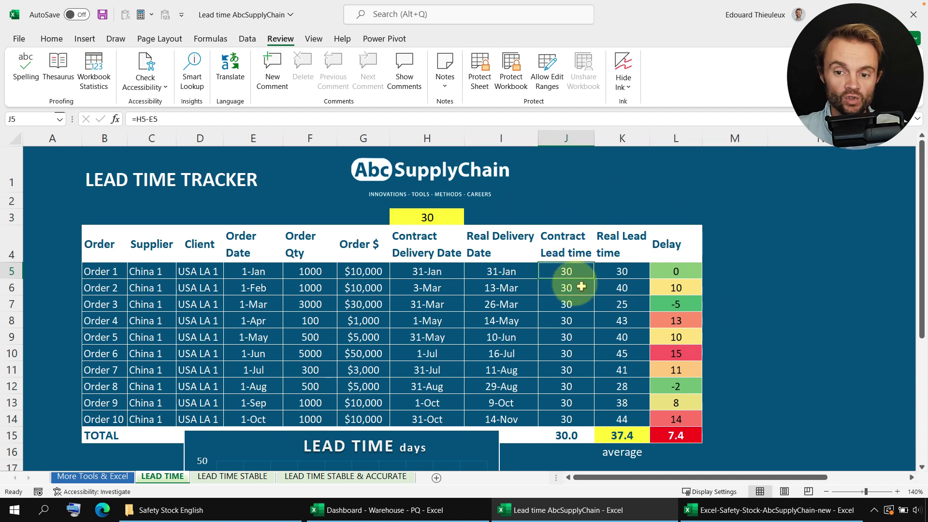
left_click(138, 119)
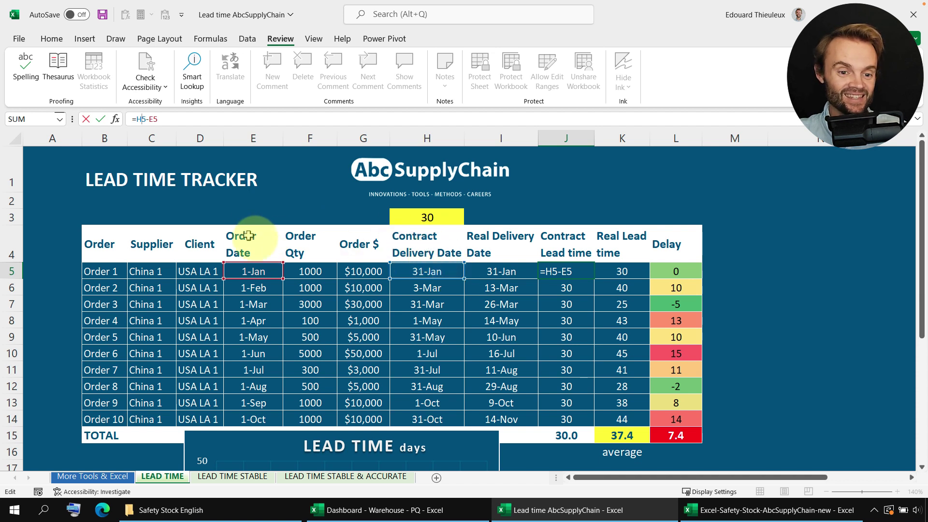
key("Return")
key("Down")
key("Down")
key("Down")
key("Down")
key("Down")
key("Down")
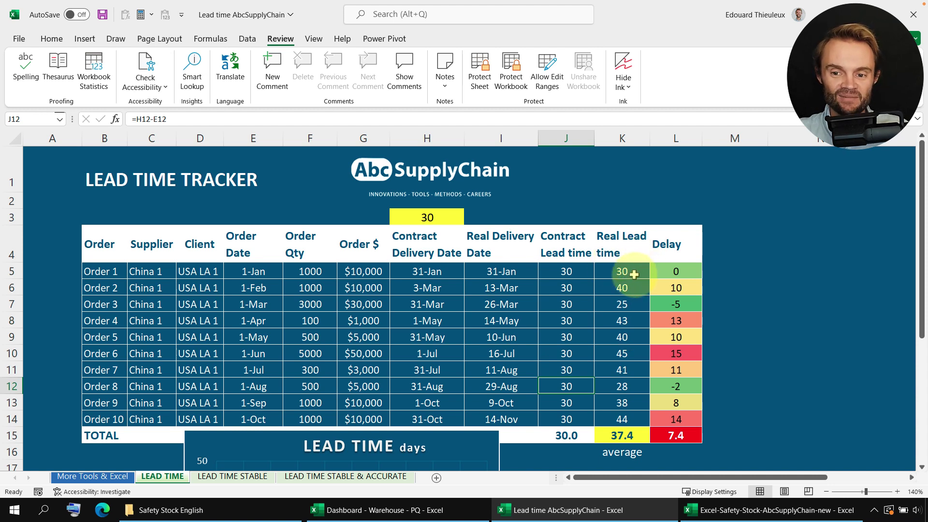
Step: Calculate the Real Lead time in K5 with =I5-E5 and fill the formula down to Order 10 in K14
left_click(631, 272)
type("=I5-E5")
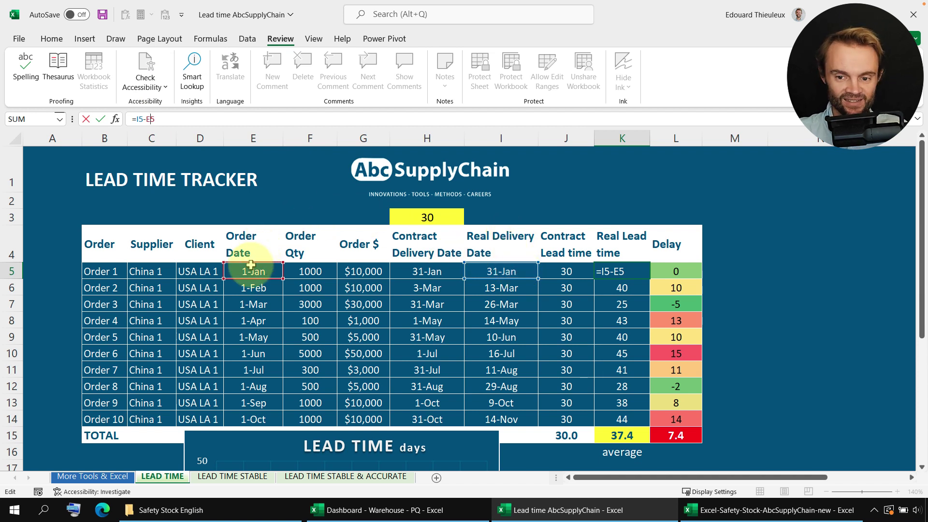
key("ctrl+Return")
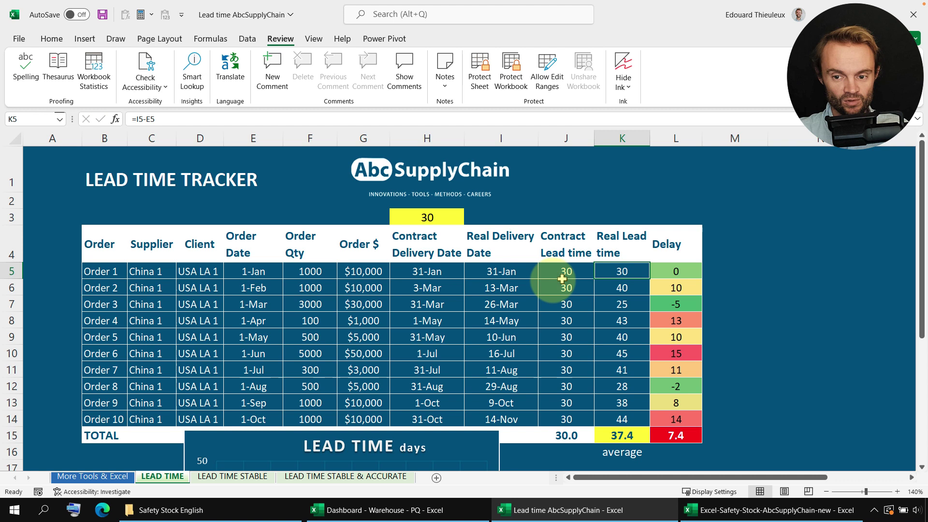
left_click_drag(648, 278, 625, 425)
left_click(628, 271)
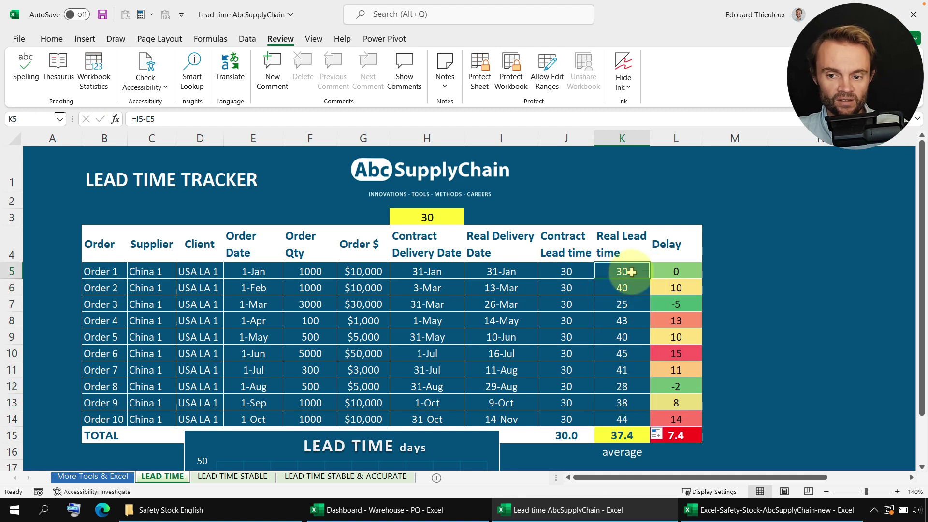
Step: Calculate Order 1's Delay in L5 as real lead time minus contract lead time with =K5-J5
left_click(578, 271)
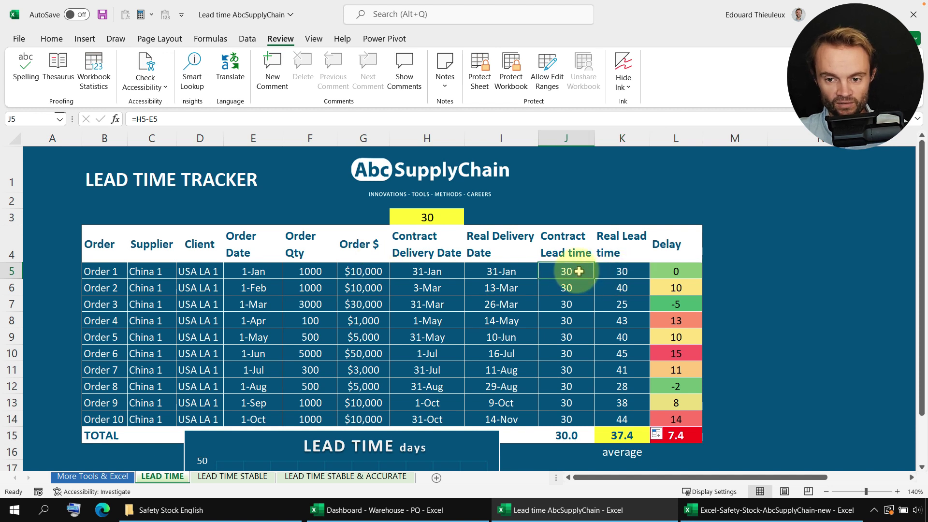
left_click(621, 269)
left_click_drag(634, 285, 580, 288)
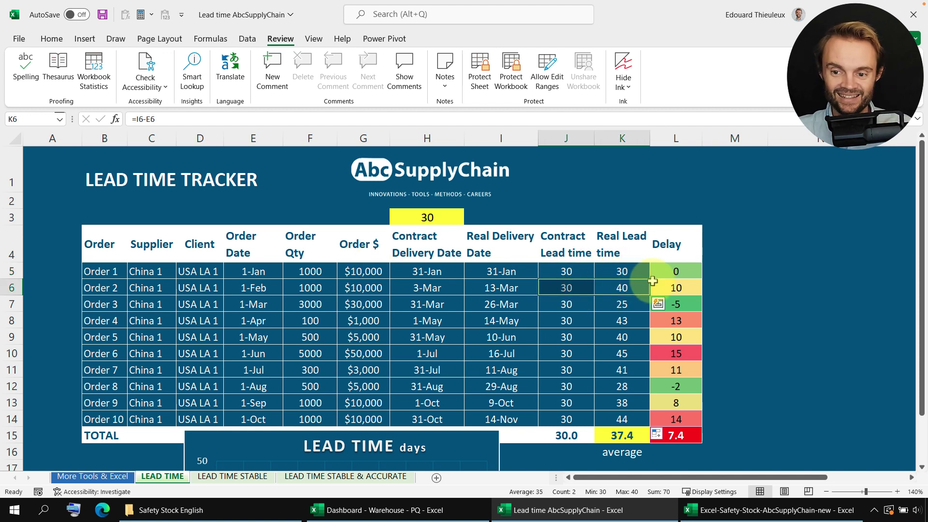
left_click(689, 273)
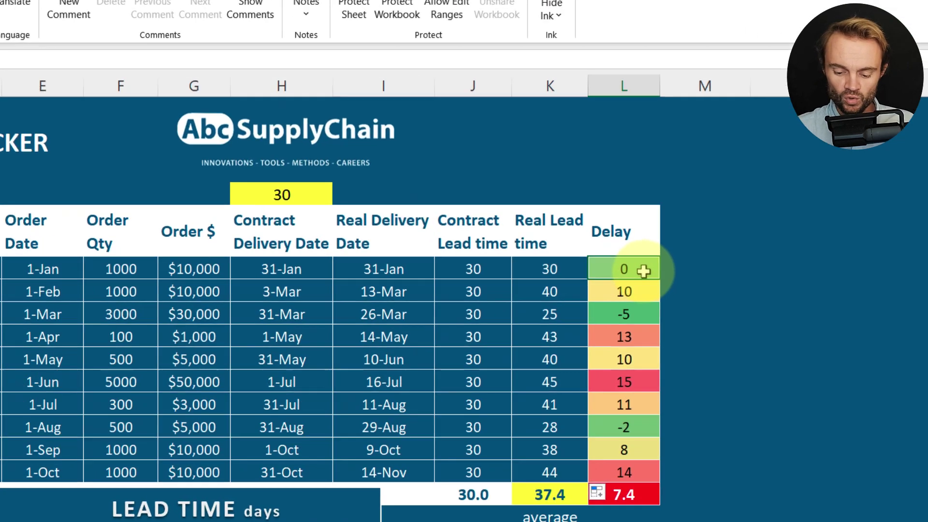
type("=")
left_click(447, 275)
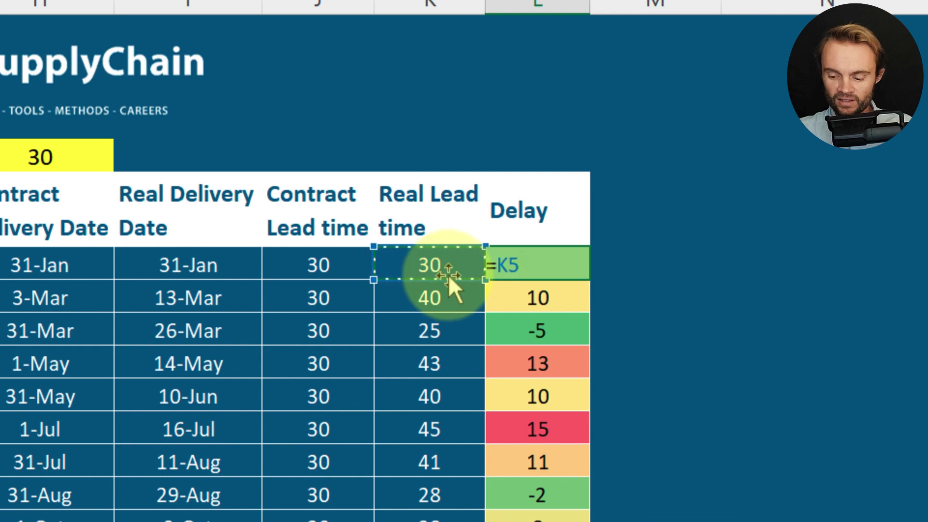
type("-")
left_click(350, 267)
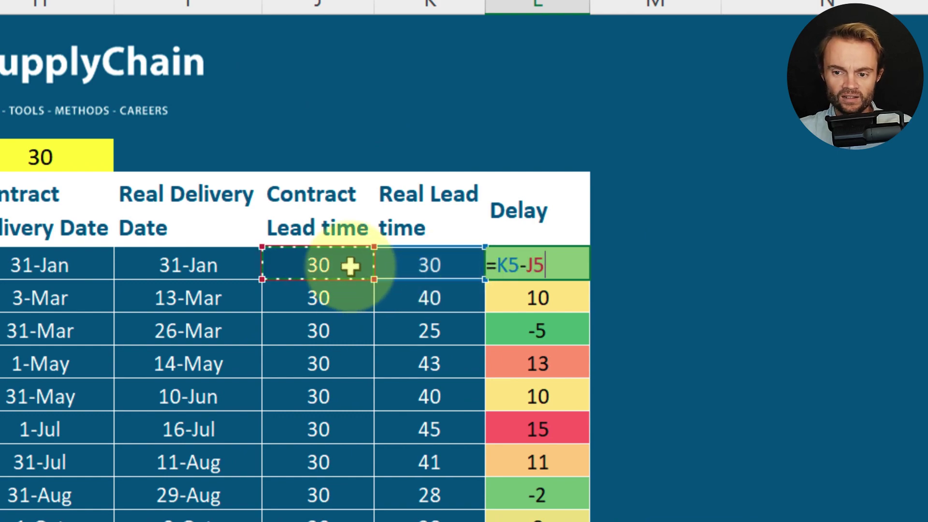
key("Return")
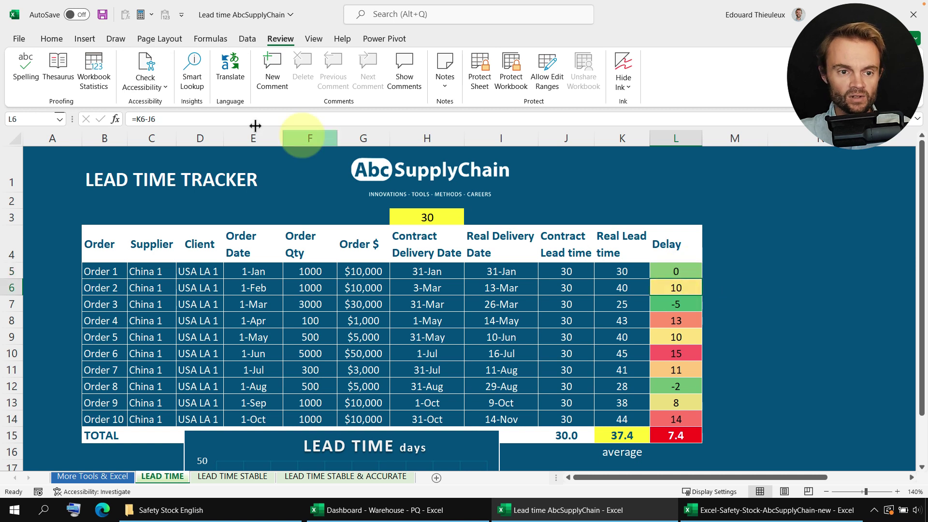
Step: Review the Delay formula for Order 2, Order 3's delay and real lead time, and the Delay values for all ten orders
left_click(155, 119)
key("Escape")
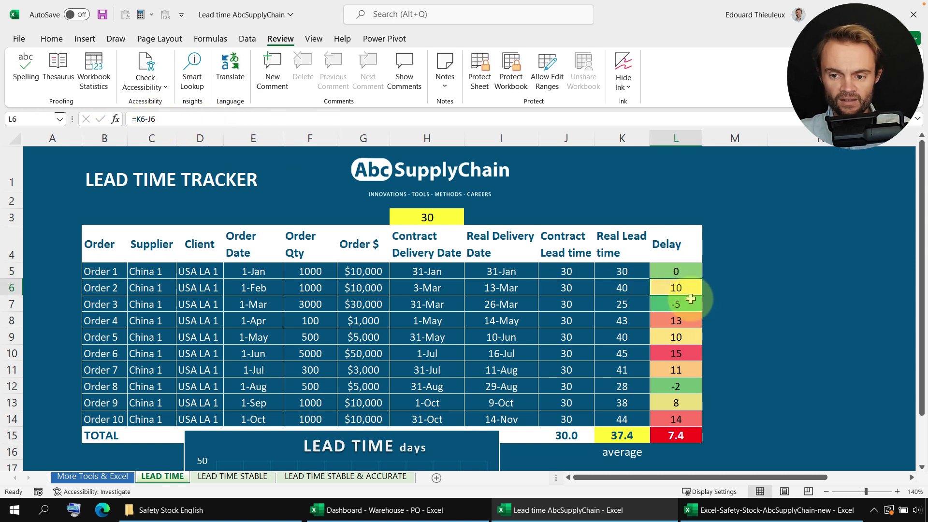
left_click(682, 303)
left_click(619, 305)
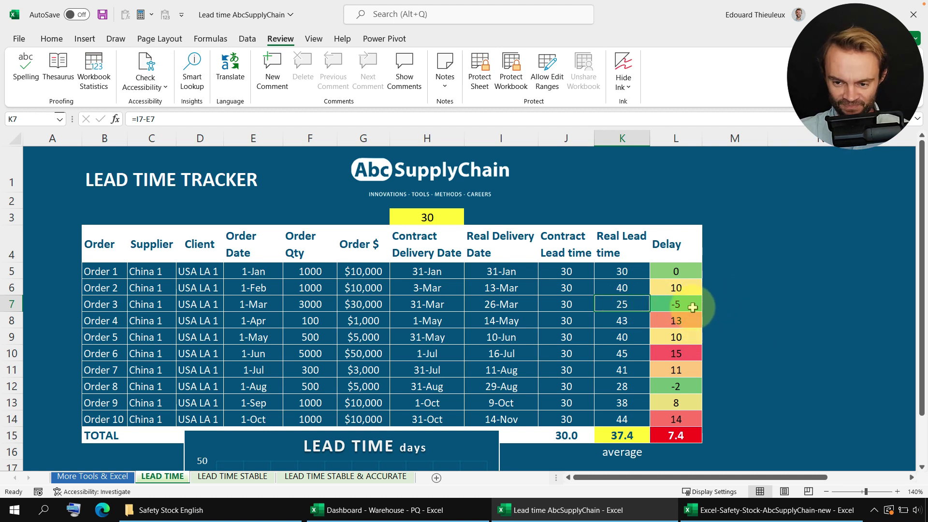
left_click_drag(686, 271, 676, 414)
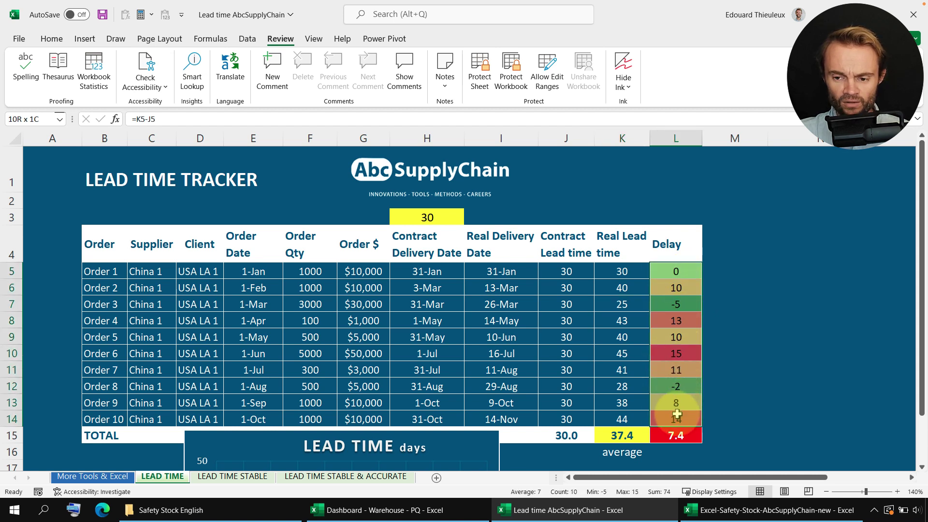
left_click(724, 304)
left_click_drag(686, 271, 679, 419)
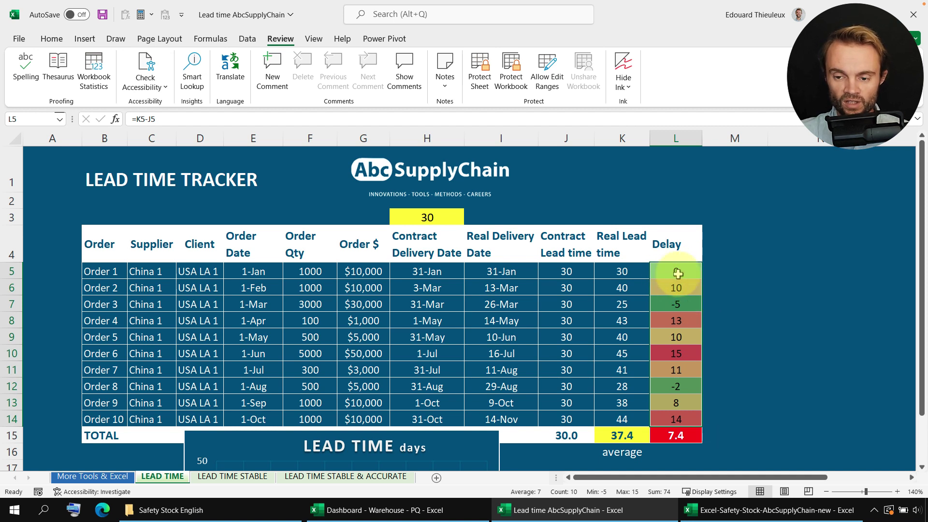
left_click(737, 353)
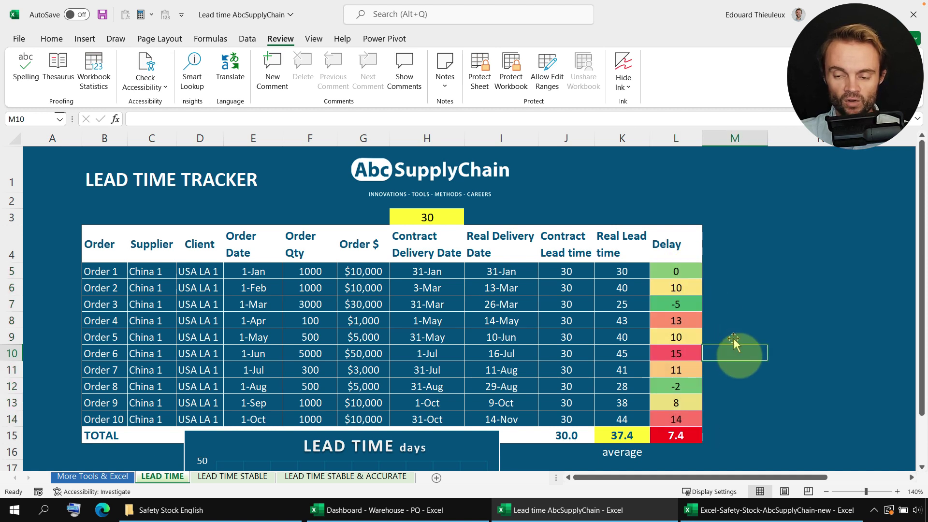
left_click_drag(679, 268, 676, 418)
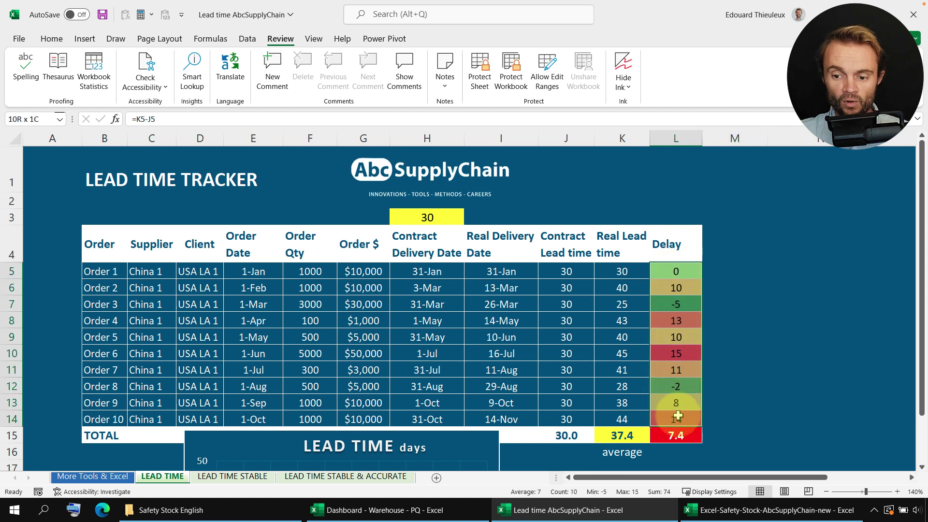
Step: Inspect the AVERAGE formula for Contract Lead time in J15, leaving the formula unedited
scroll(674, 321, "down", 1)
scroll(845, 420, "up", 1)
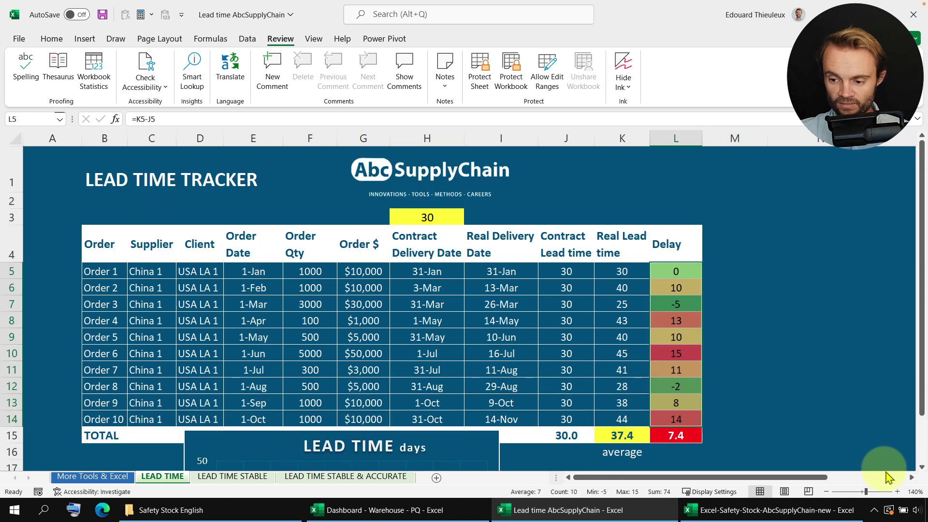
left_click(897, 492)
scroll(691, 401, "down", 1)
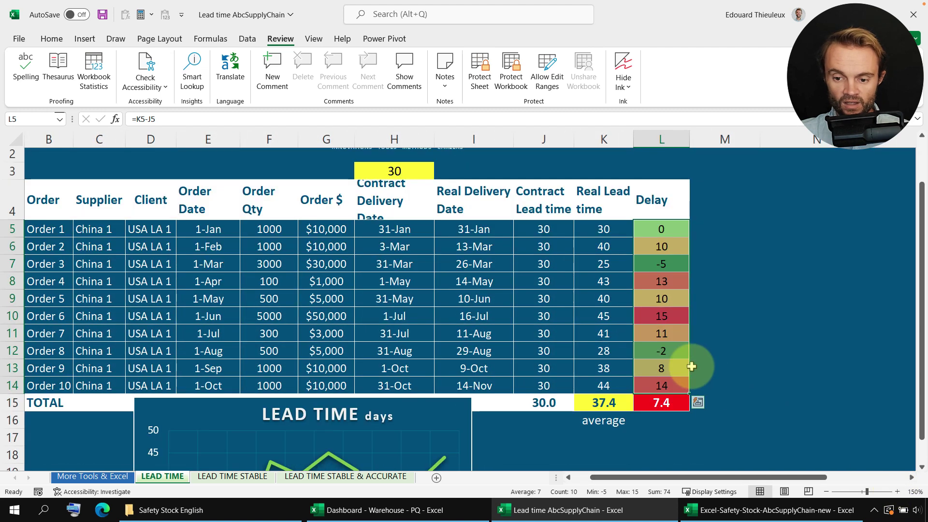
left_click_drag(704, 477, 686, 477)
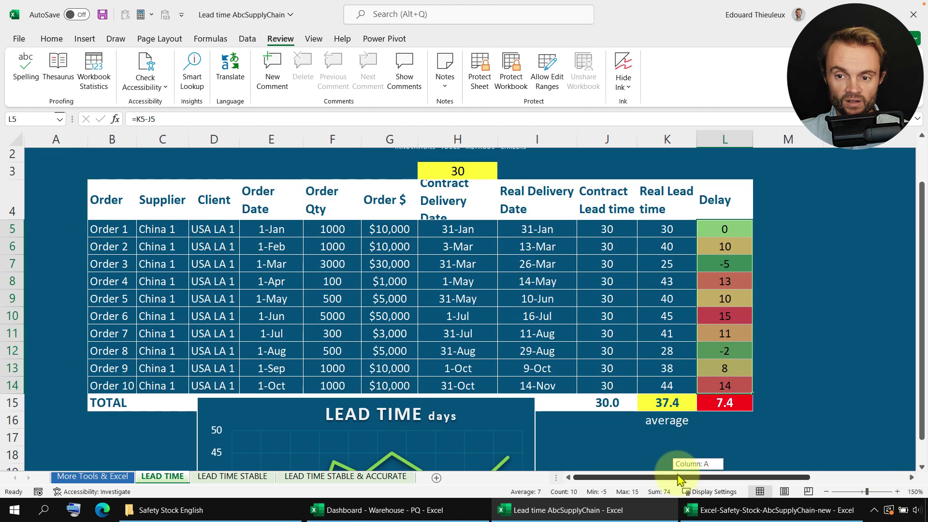
left_click(612, 402)
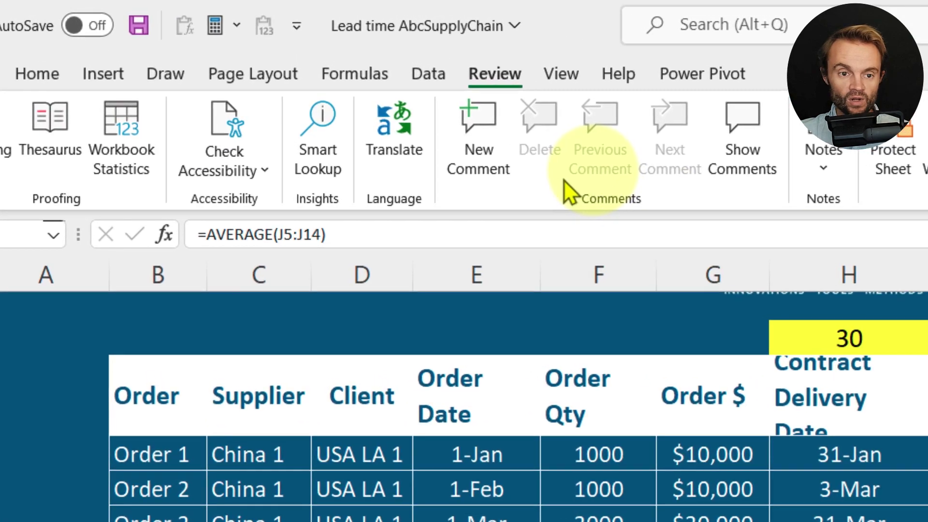
left_click(165, 119)
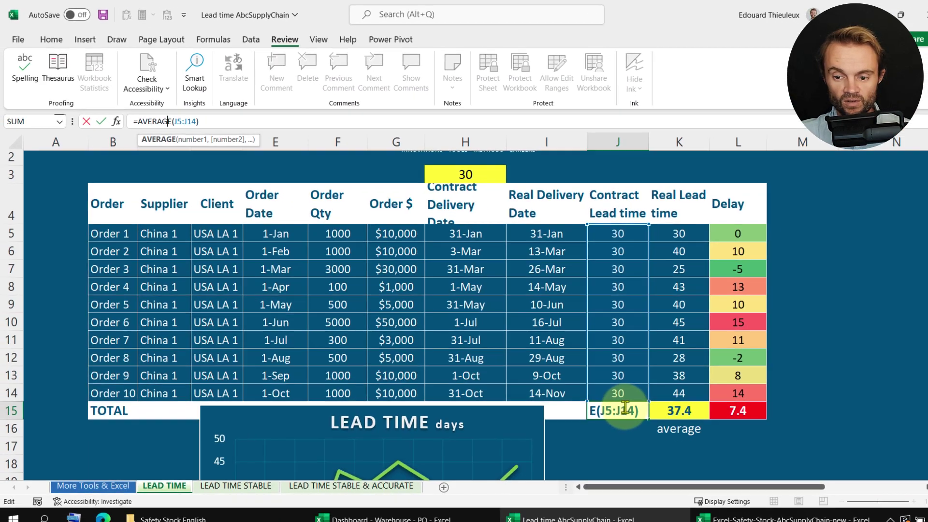
key("Escape")
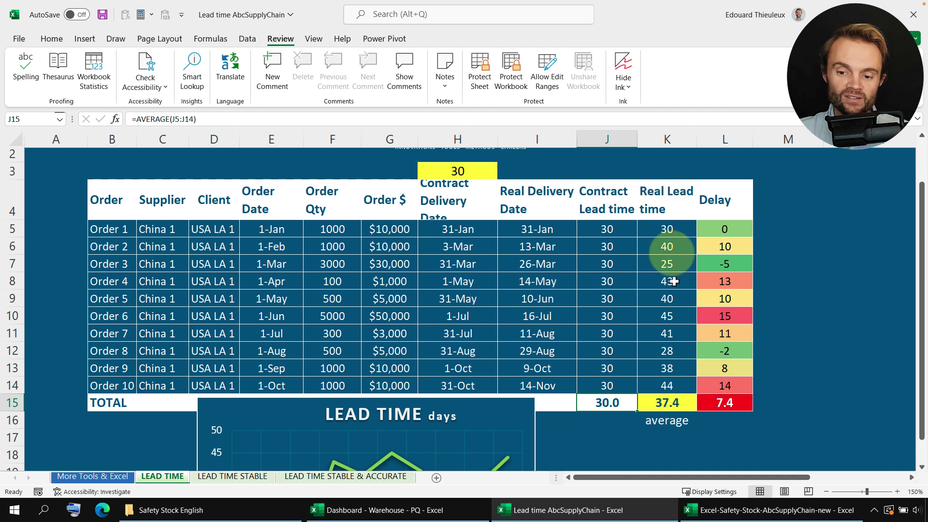
Step: Inspect the AVERAGE formula for Real Lead time in K15 and highlight its full text
left_click(658, 402)
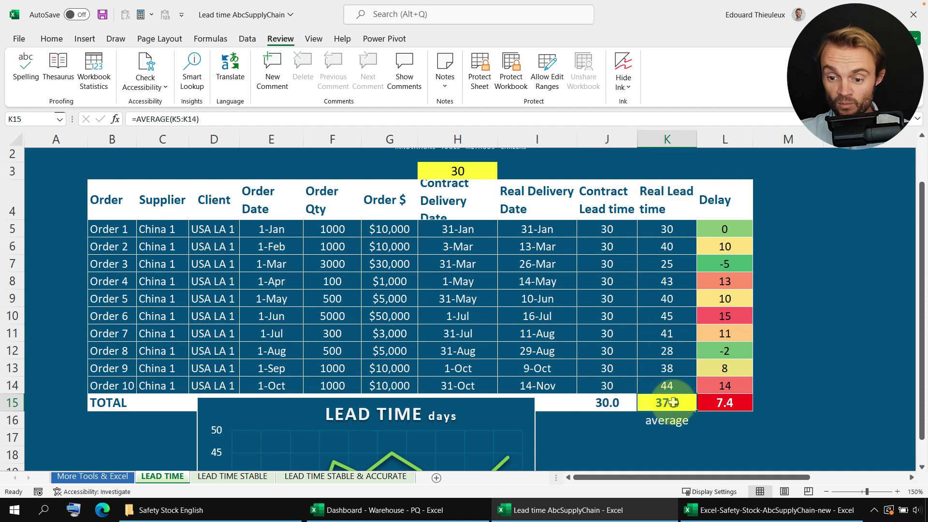
left_click(181, 120)
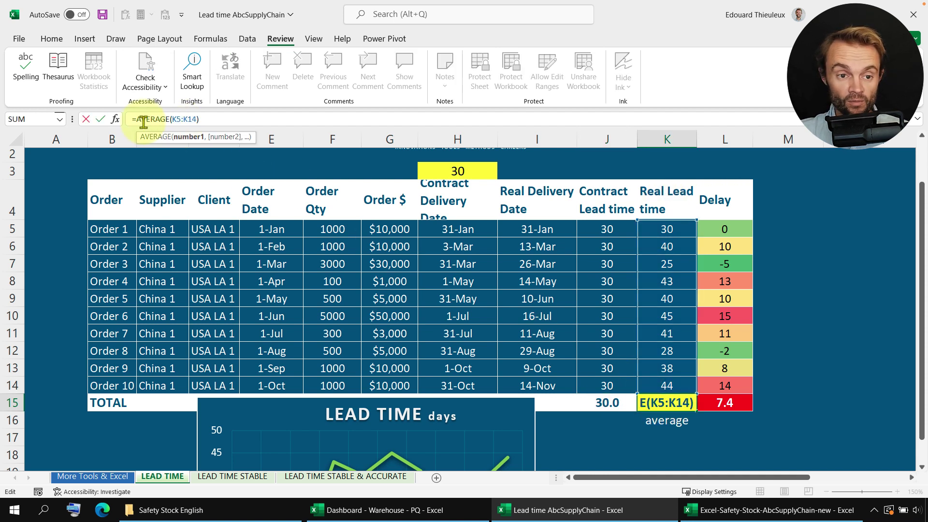
left_click_drag(137, 121, 240, 117)
key("Escape")
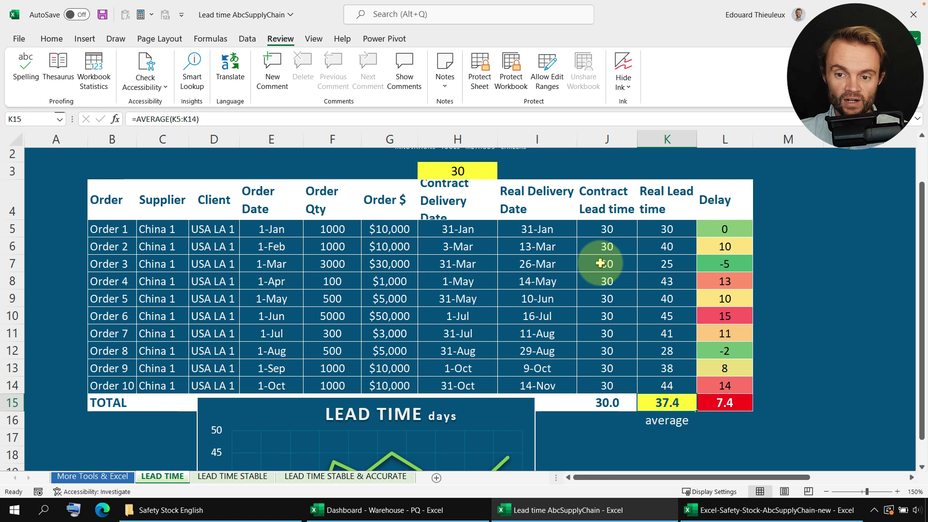
Step: Review the supplier and client entries, the Delay average formula in L15, and the contract and real averages in J15:K15
left_click_drag(182, 234, 230, 352)
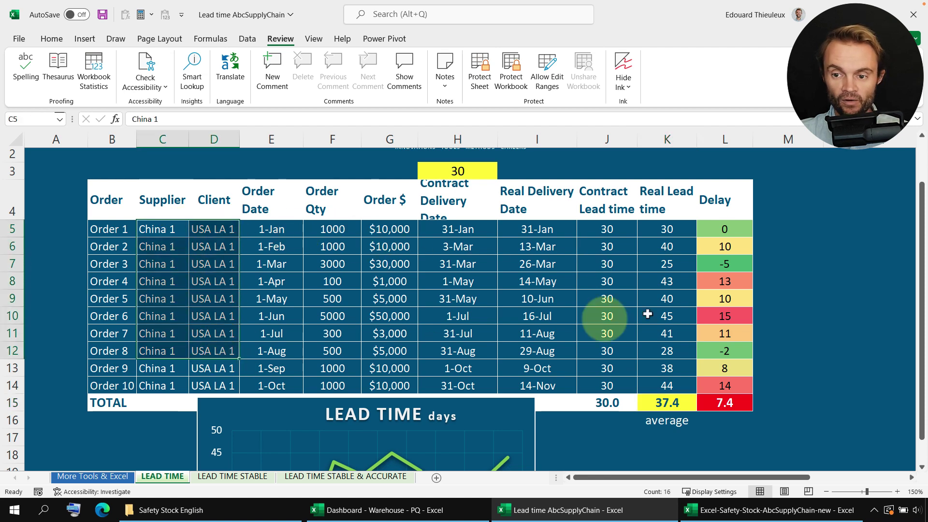
left_click(738, 403)
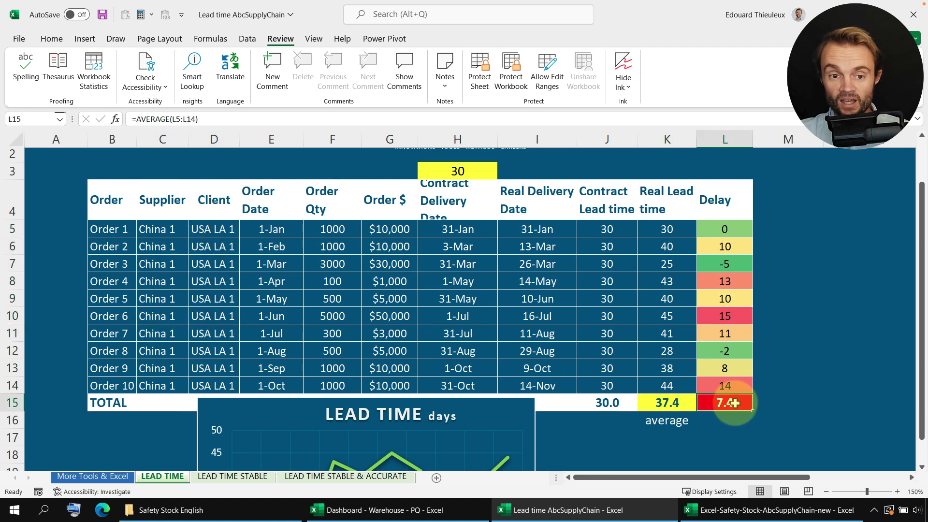
left_click(186, 121)
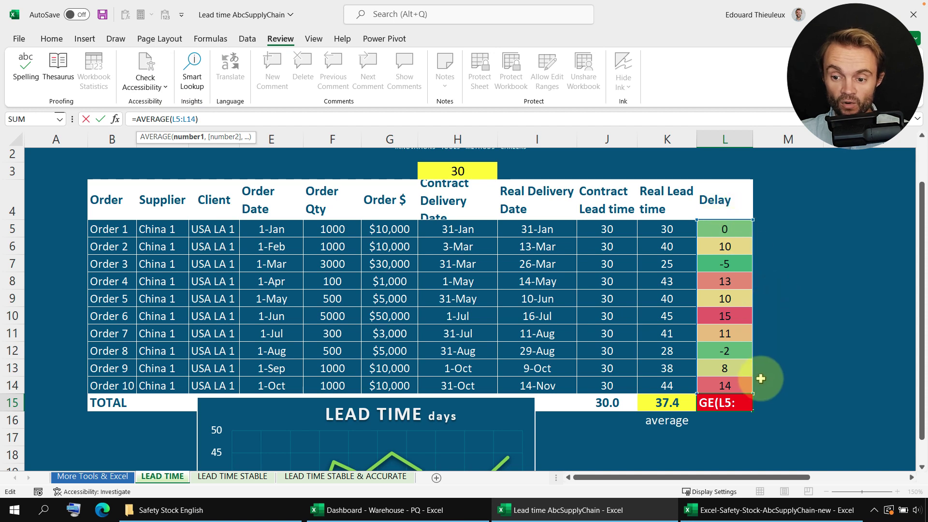
left_click(737, 401)
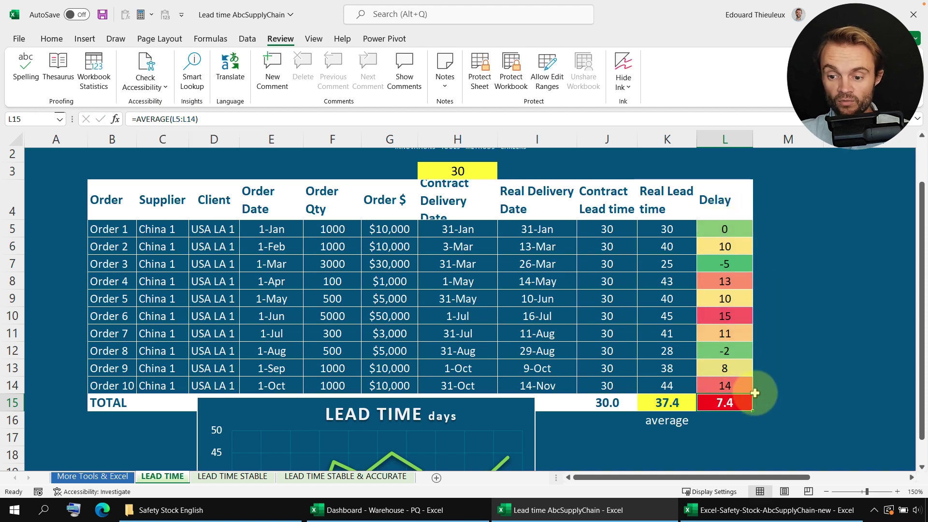
left_click_drag(601, 400, 656, 402)
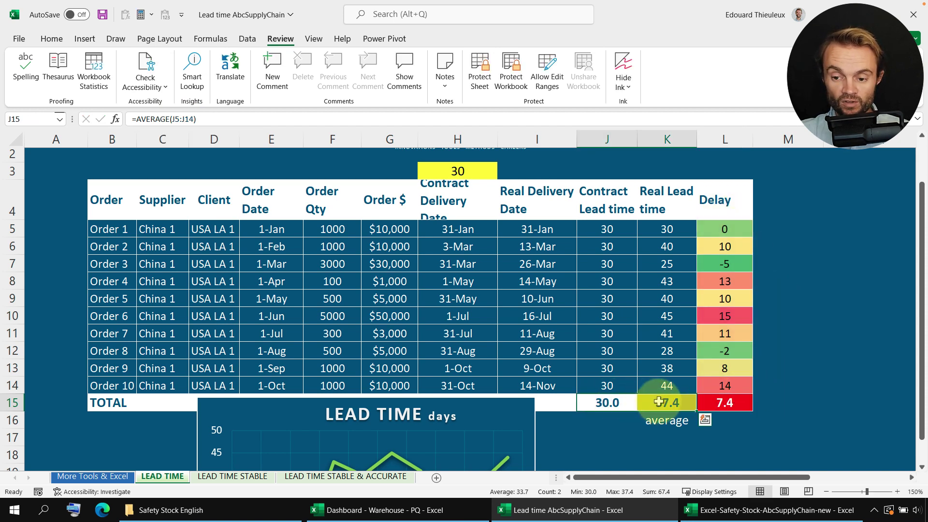
Step: Move the LEAD TIME days chart up over the order rows, beside the Contract Lead time column
scroll(585, 324, "down", 2)
scroll(591, 309, "up", 1)
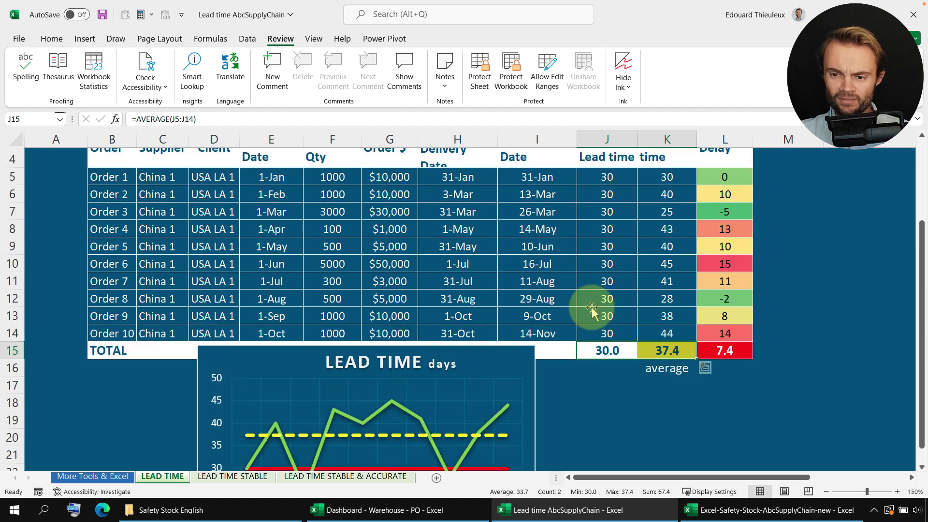
scroll(592, 306, "up", 1)
left_click(616, 297)
scroll(618, 302, "down", 1)
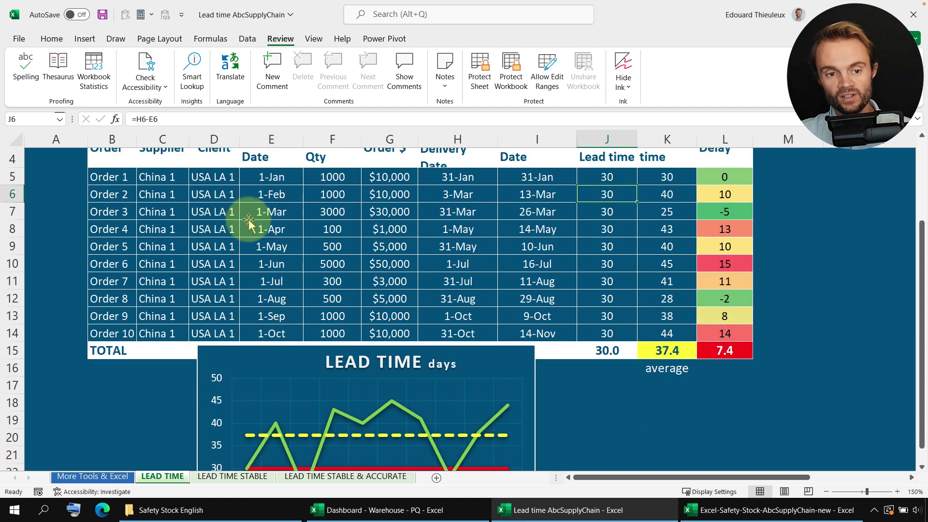
scroll(249, 224, "up", 1)
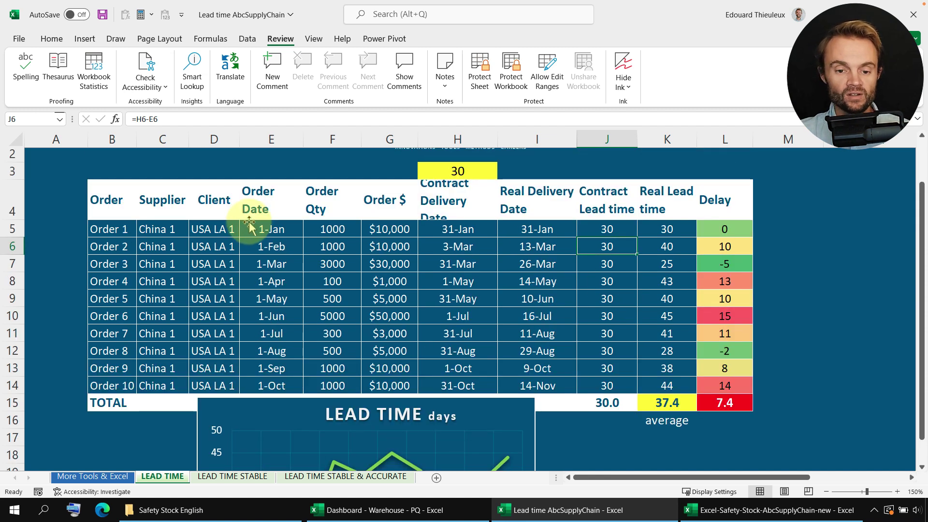
left_click_drag(498, 407, 520, 243)
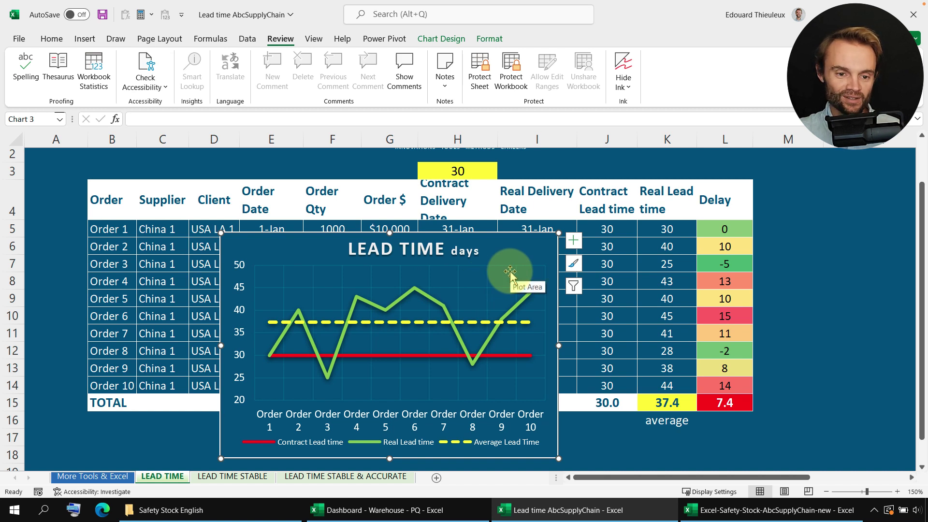
left_click(610, 296)
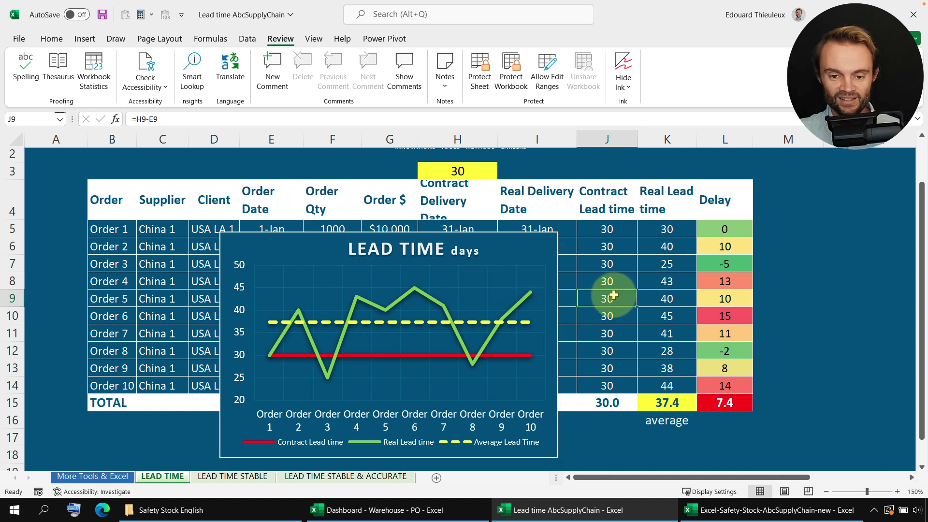
Step: Inspect the chart's Real Lead time, Contract Lead time and Average Lead Time series, including the average's source data in column P
left_click(525, 245)
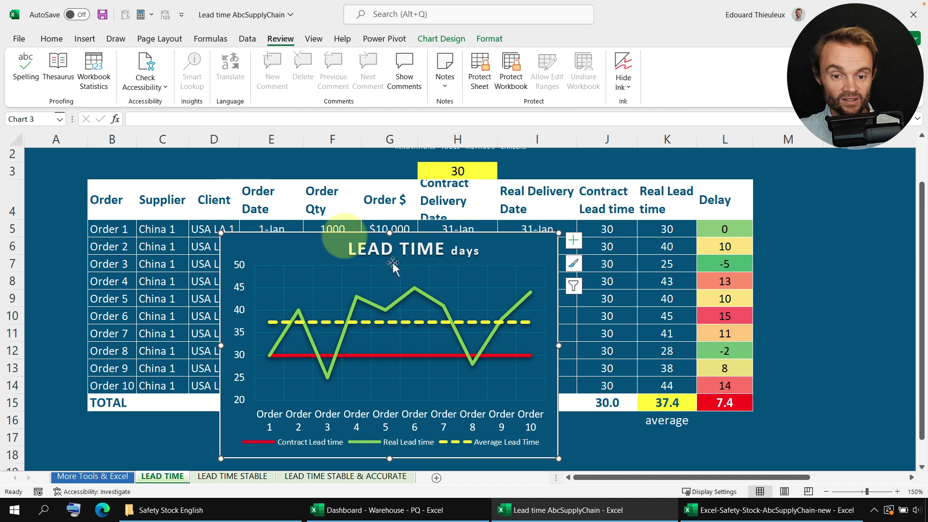
left_click(420, 293)
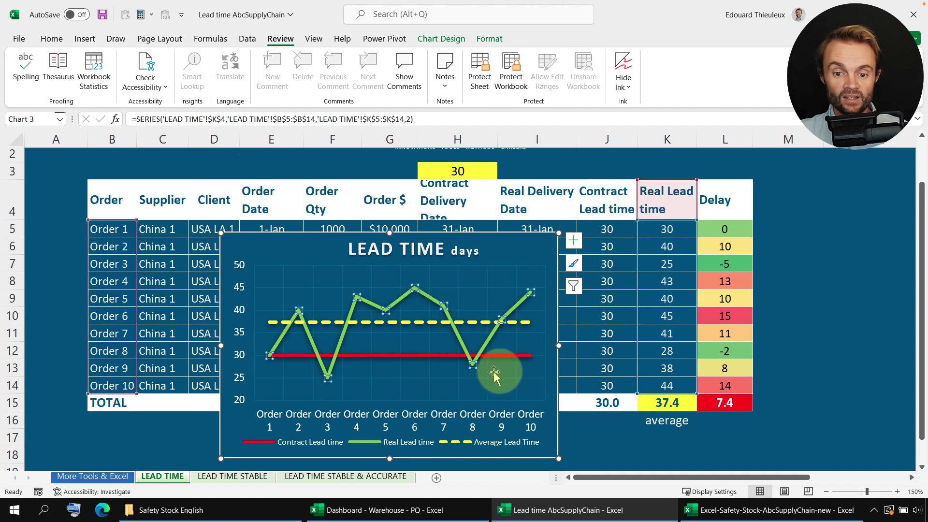
left_click(434, 360)
left_click(438, 358)
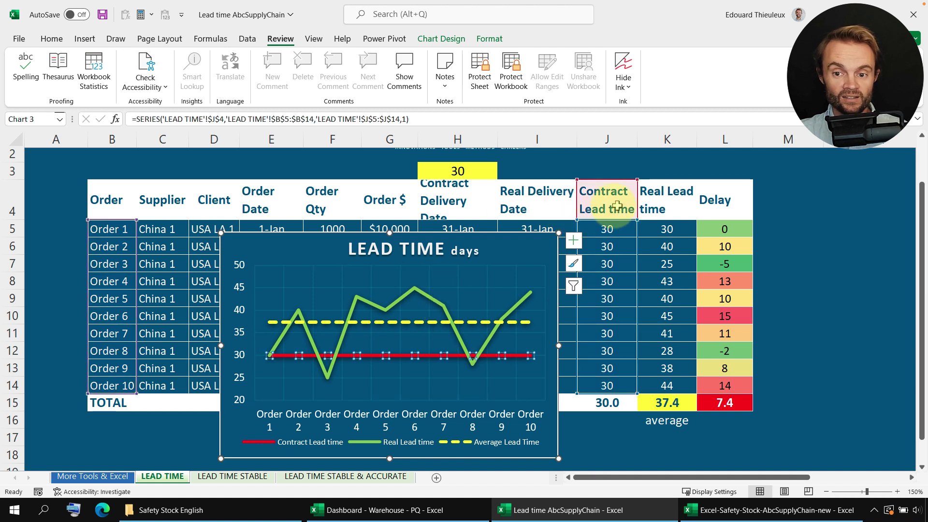
left_click(442, 323)
left_click(425, 322)
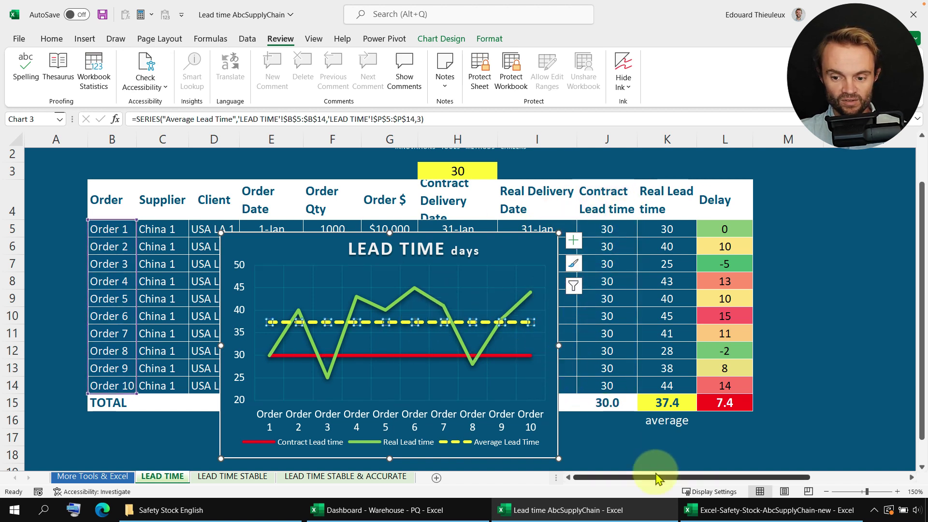
left_click_drag(655, 477, 750, 475)
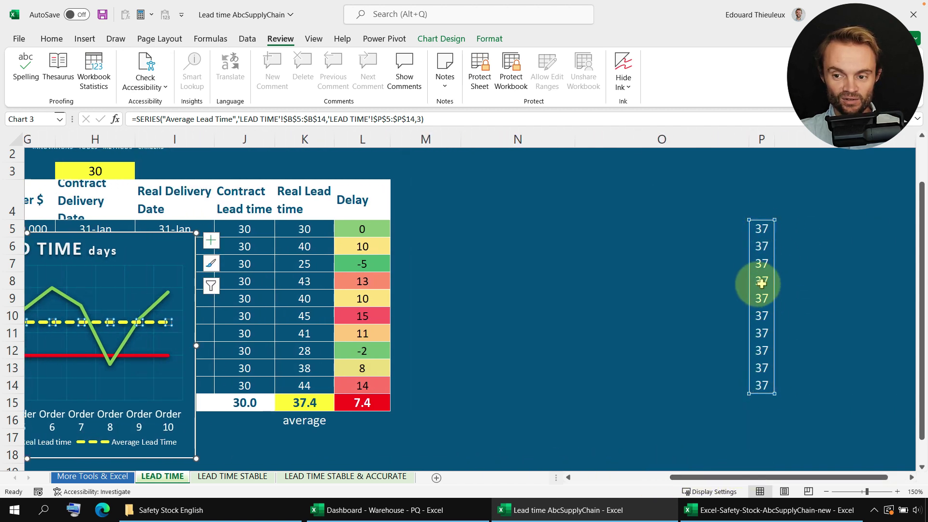
left_click_drag(783, 479, 621, 480)
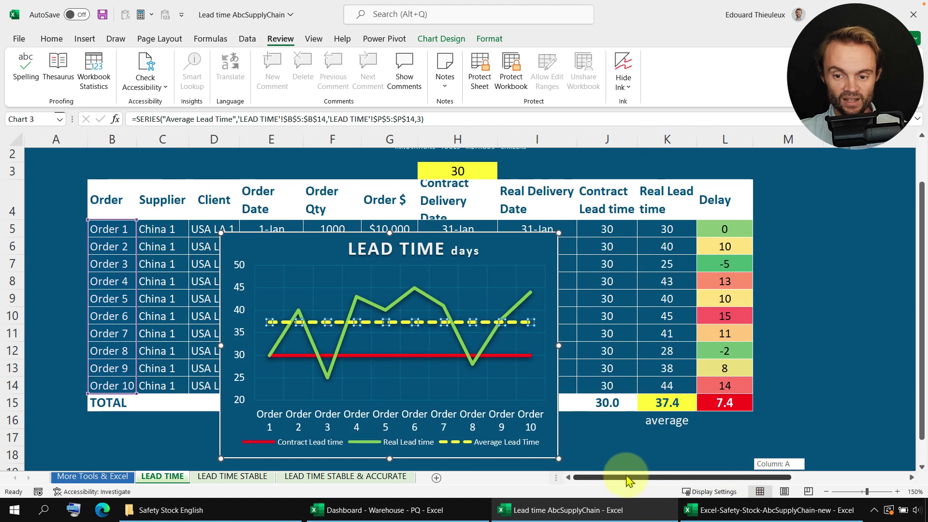
Step: Widen column H slightly to fit the Contract Delivery Date header and reposition the chart just below the header row
left_click(785, 339)
scroll(421, 328, "down", 1)
scroll(394, 292, "up", 1)
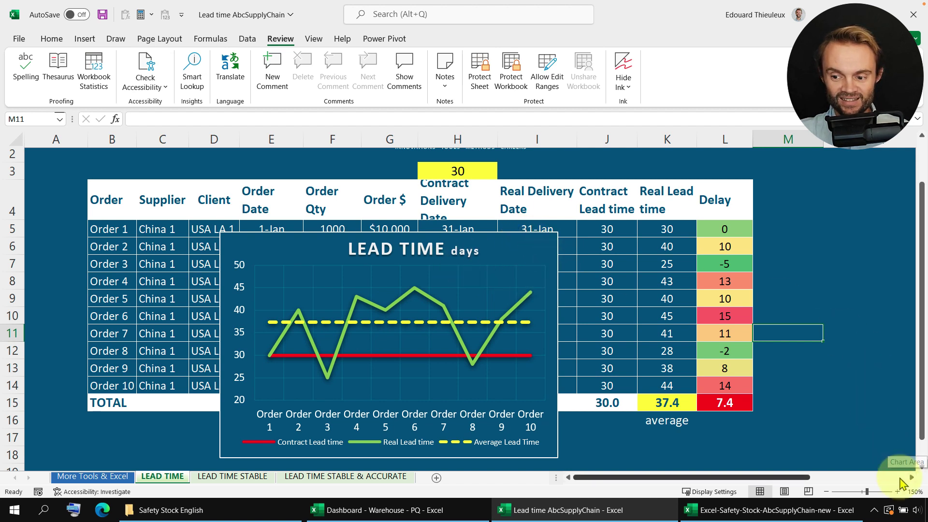
left_click_drag(500, 254, 442, 269)
left_click_drag(497, 137, 502, 137)
left_click_drag(473, 269, 483, 241)
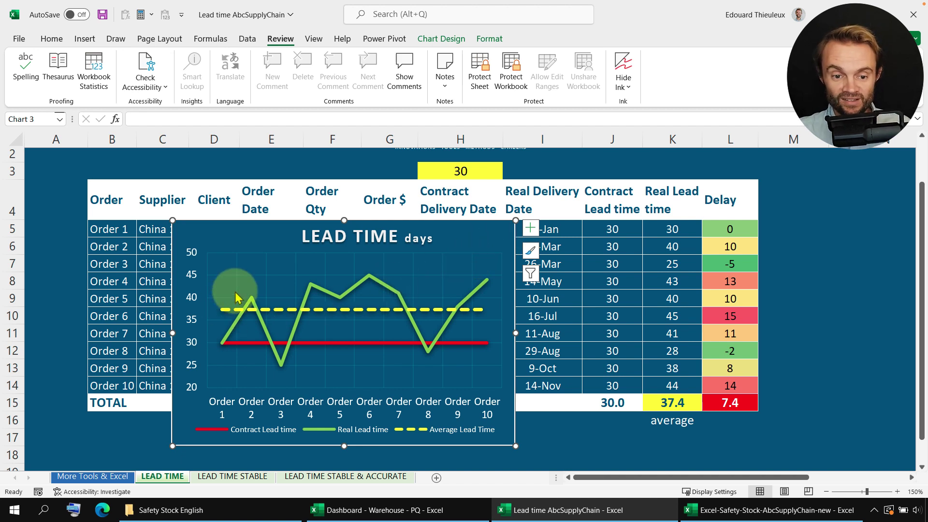
Step: Shift the chart toward the Supplier column, clear of the Real Delivery Date column, and set the contract lead time in H3 to 37
left_click(463, 169)
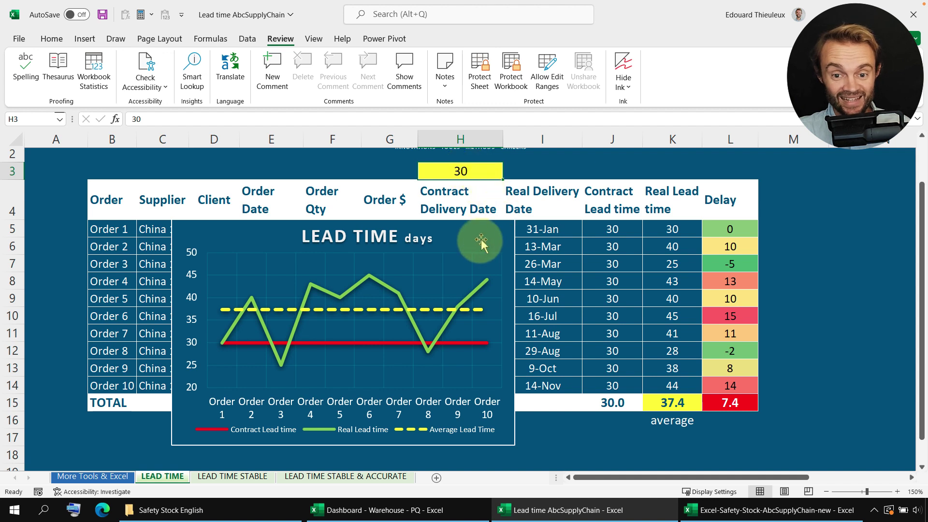
left_click_drag(476, 244, 473, 247)
left_click(480, 171)
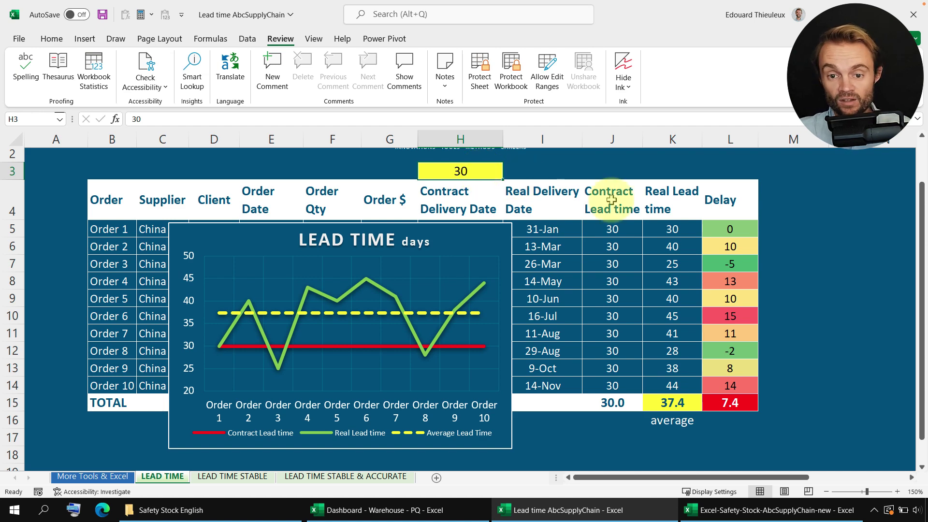
scroll(603, 212, "up", 1)
scroll(541, 256, "down", 1)
scroll(507, 252, "up", 1)
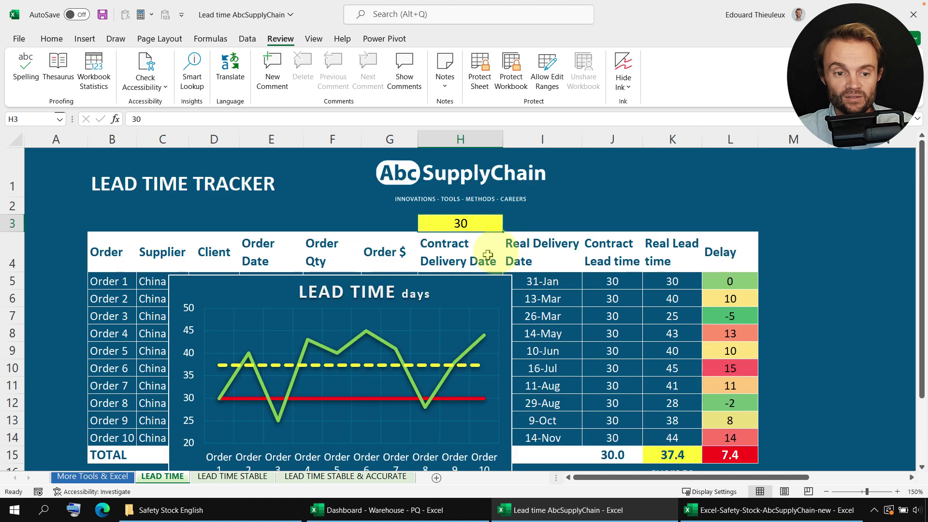
left_click_drag(471, 289, 437, 265)
left_click(498, 224)
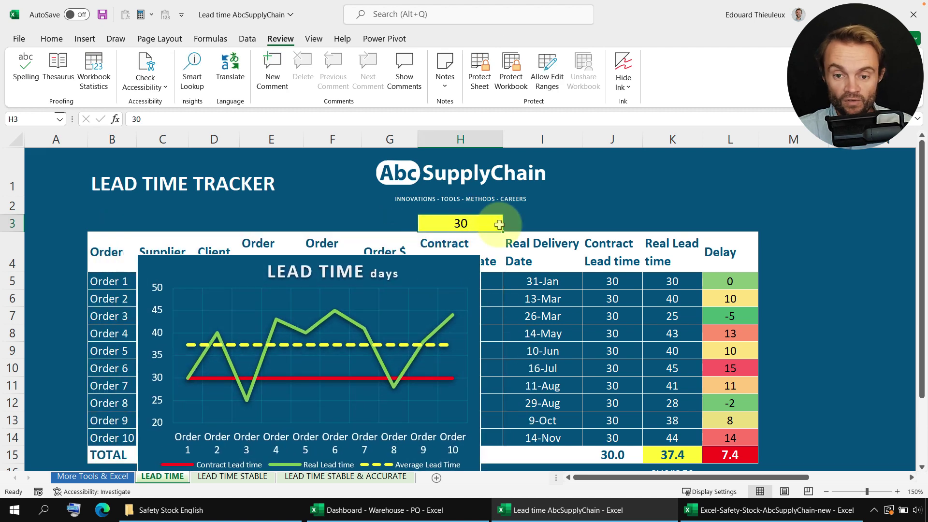
type("3")
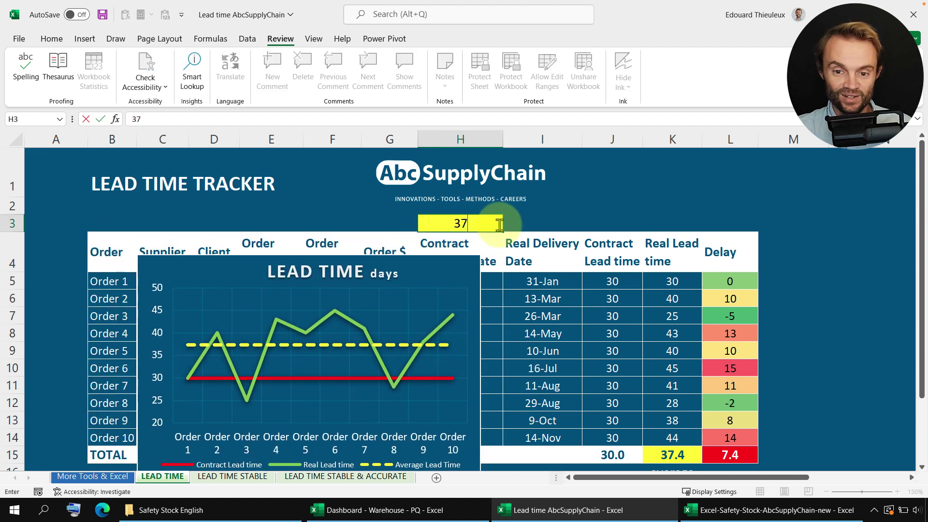
key("Return")
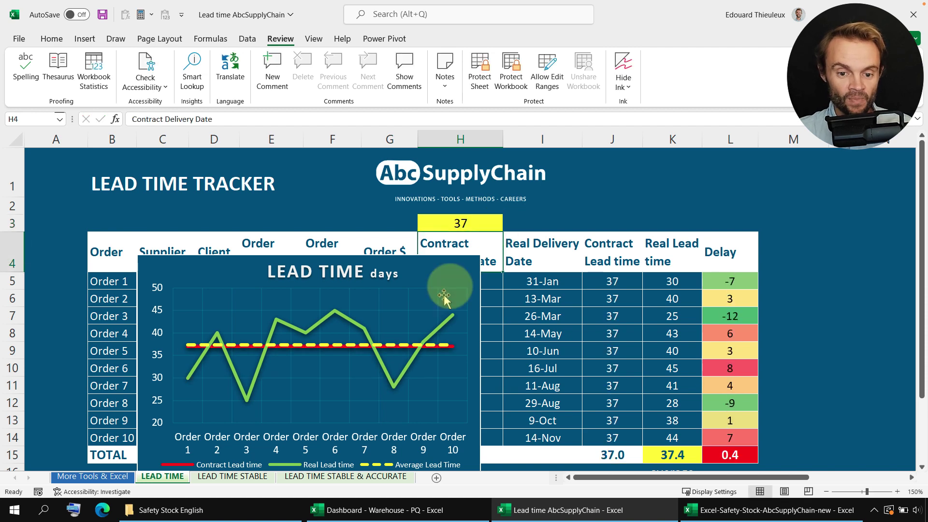
Step: Check the chart's Contract Lead time line, move the chart back below the header row and select H3
scroll(483, 334, "down", 1)
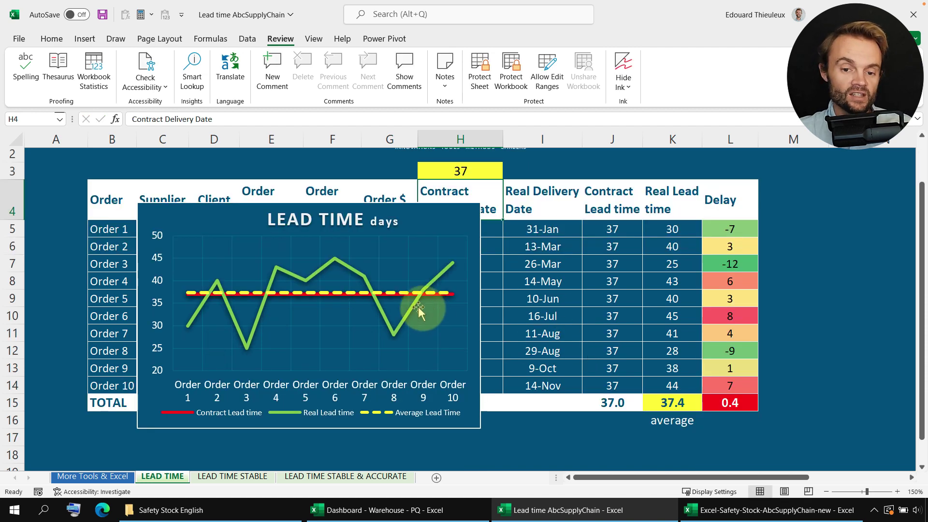
mouse_move(408, 299)
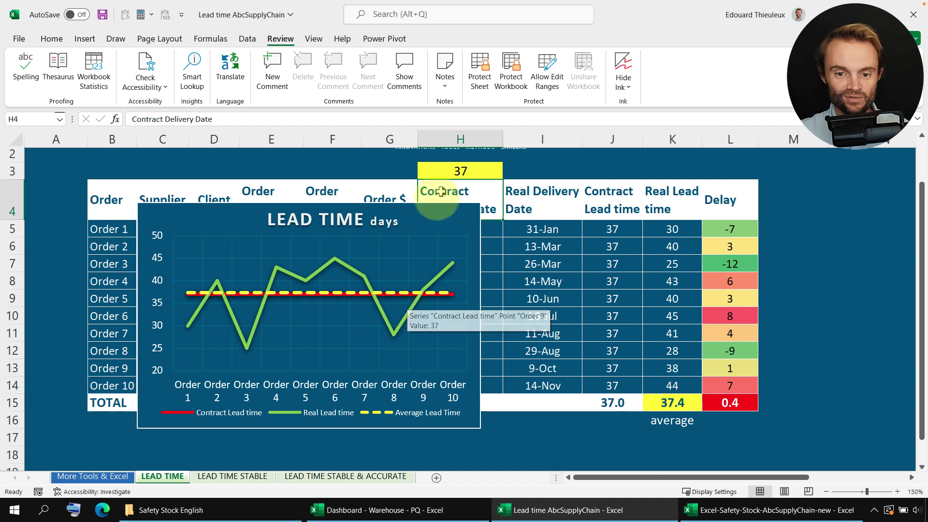
left_click_drag(441, 213, 483, 239)
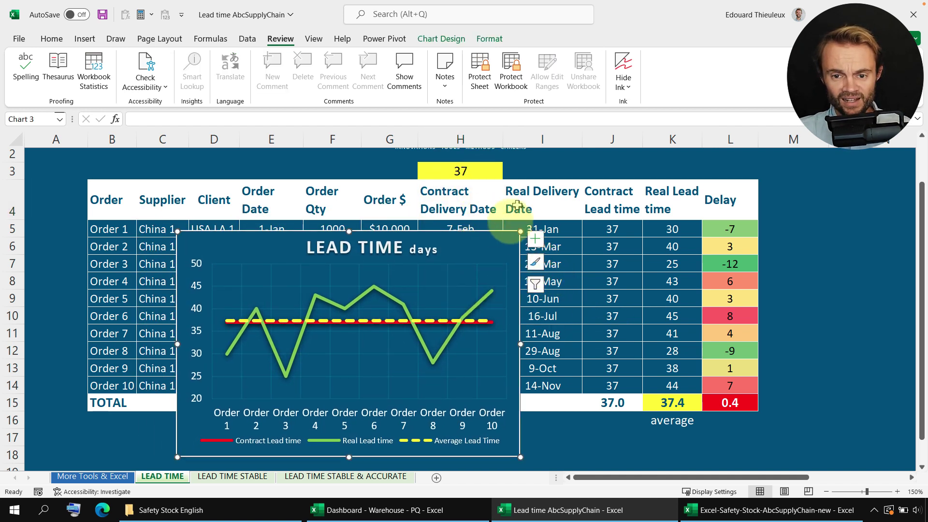
left_click(483, 170)
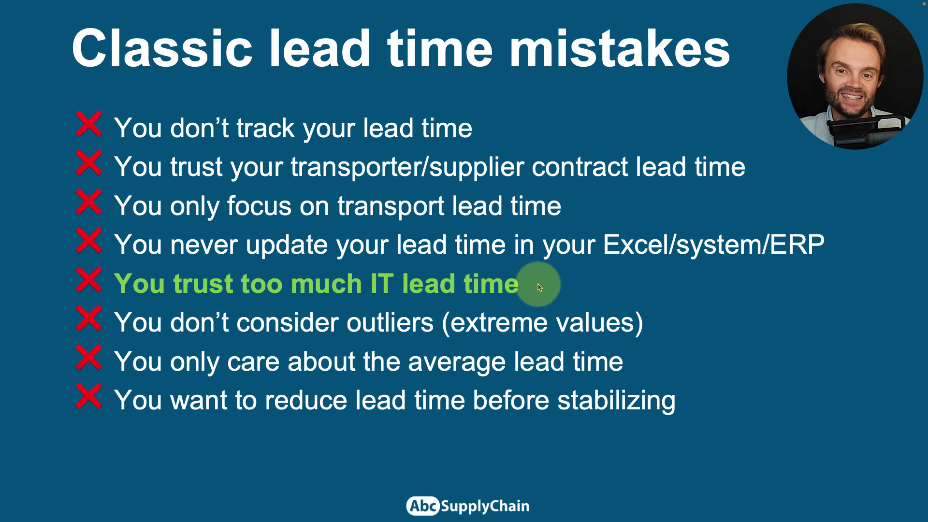
key("Right")
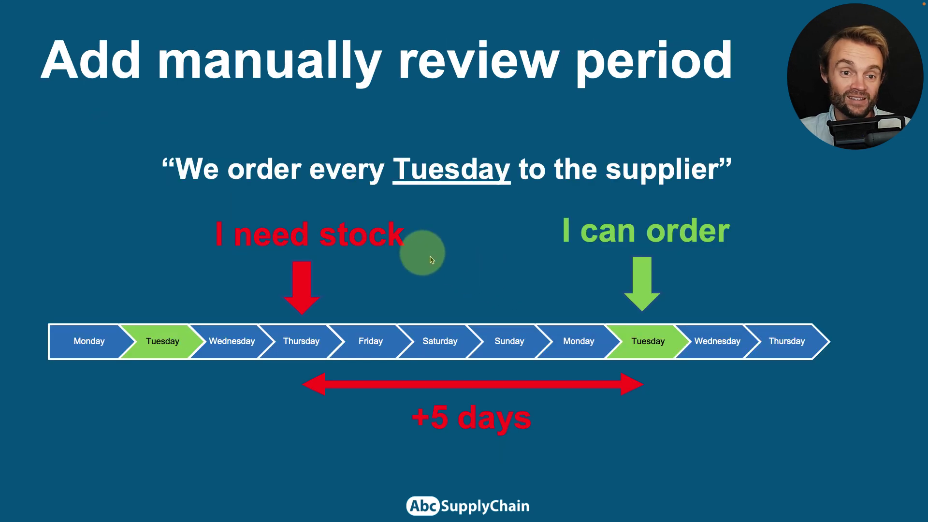